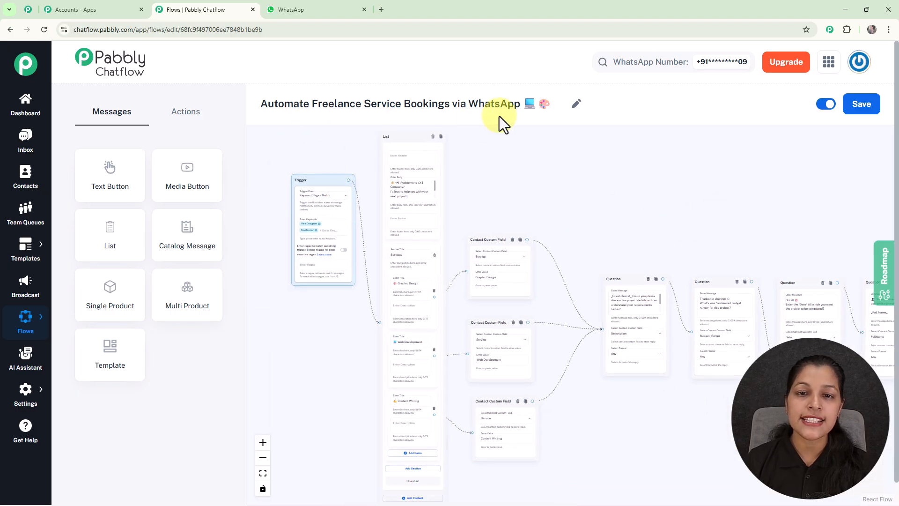
# - Pan the canvas to show the budget, date, details and email questions and Text Button, then go to WhatsApp
pyautogui.moveTo(599, 213); pyautogui.dragTo(560, 138)
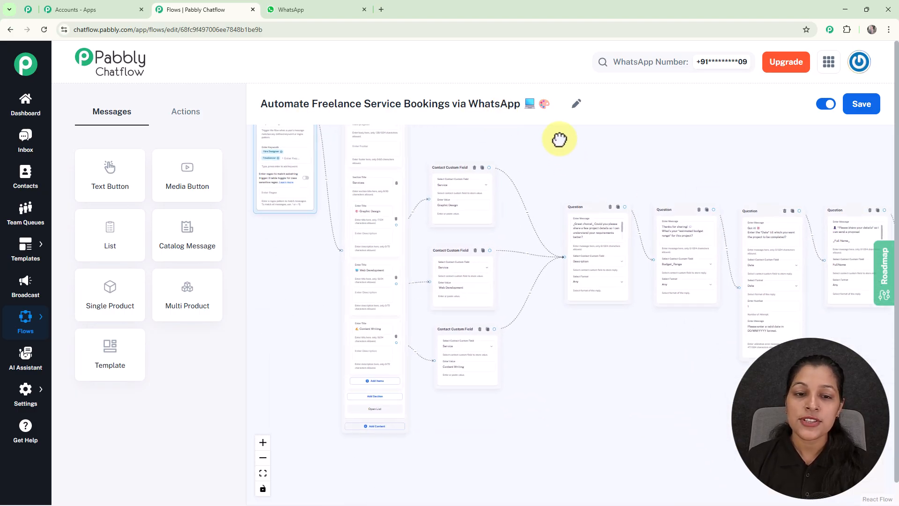
pyautogui.scroll(3, 593, 172)
pyautogui.moveTo(540, 176); pyautogui.dragTo(481, 167)
pyautogui.moveTo(621, 166); pyautogui.dragTo(467, 166)
pyautogui.moveTo(664, 159); pyautogui.dragTo(490, 160)
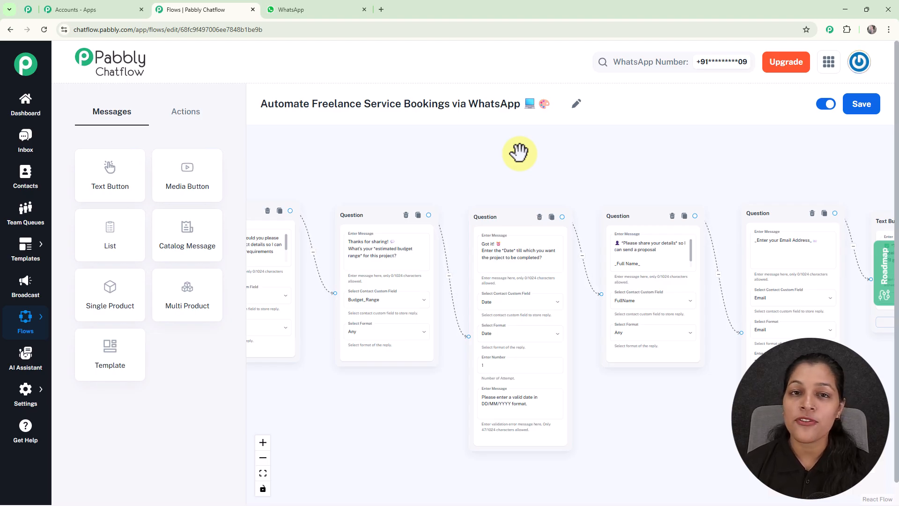
pyautogui.click(278, 10)
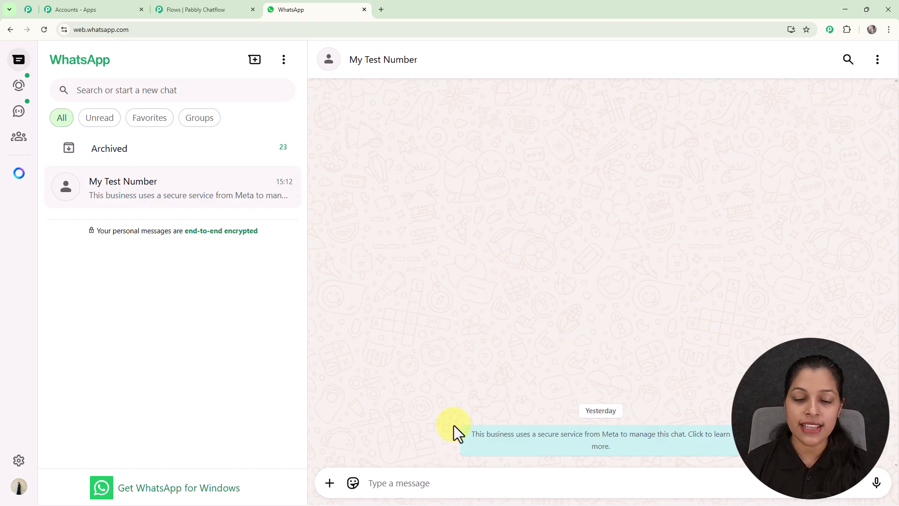
# - Send 'Hire Designer' in the My Test Number chat to trigger the XYZ Company bot
pyautogui.write('Hire')
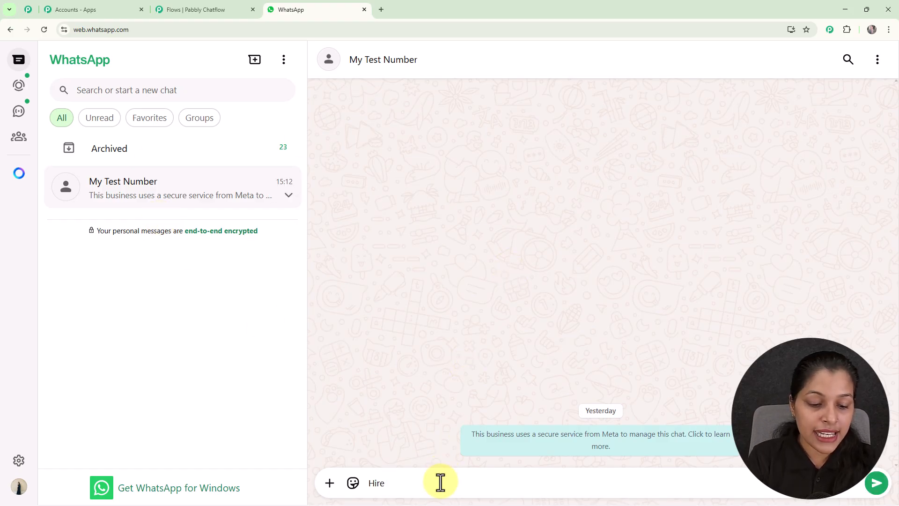
pyautogui.write(' Designer')
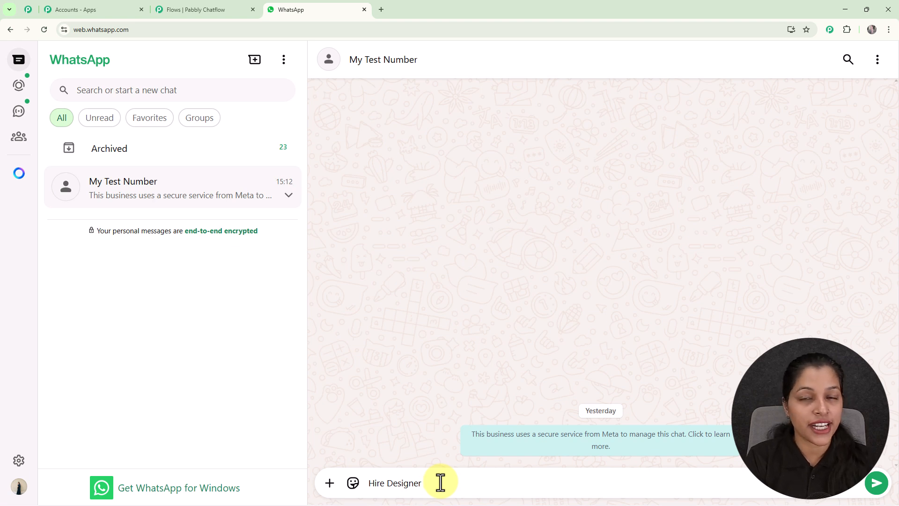
pyautogui.press('Return')
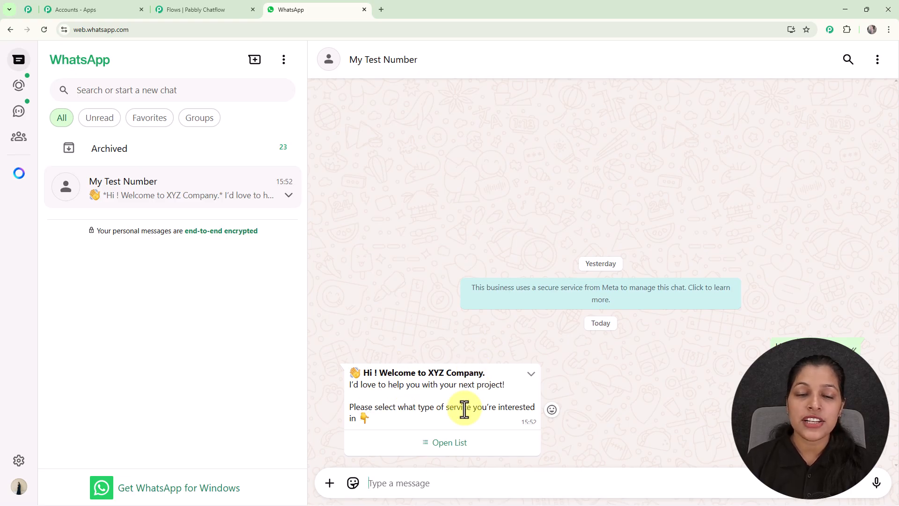
# - Pick Graphic Design from the service list and send the pasted logo project description
pyautogui.click(448, 444)
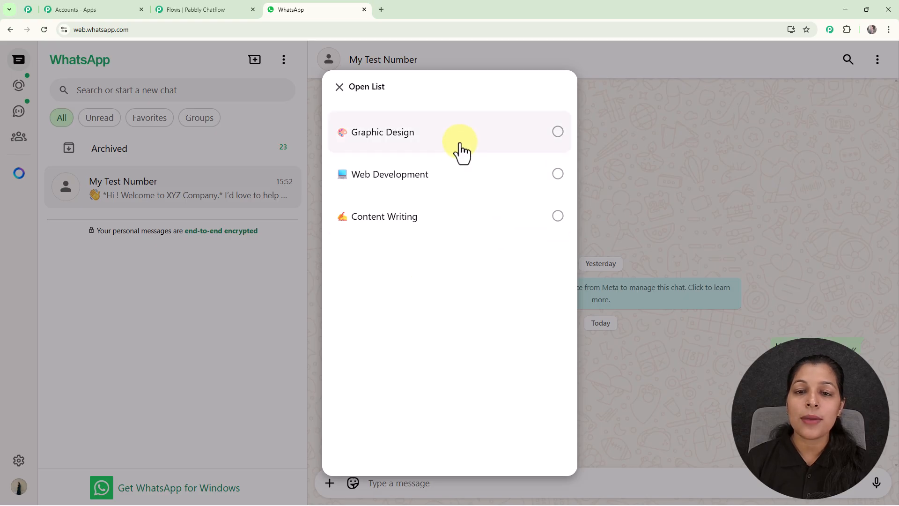
pyautogui.click(473, 131)
pyautogui.click(539, 440)
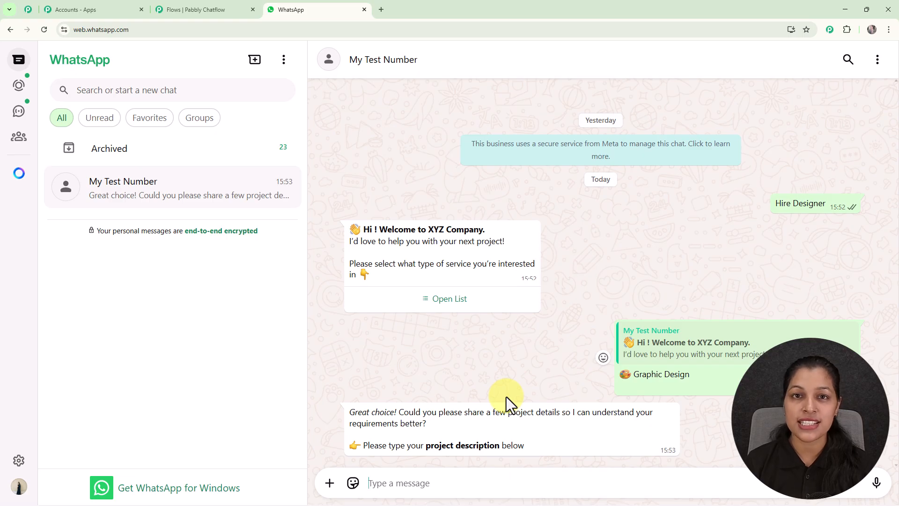
pyautogui.write('I need a modern and minimal logo for my clothing brand')
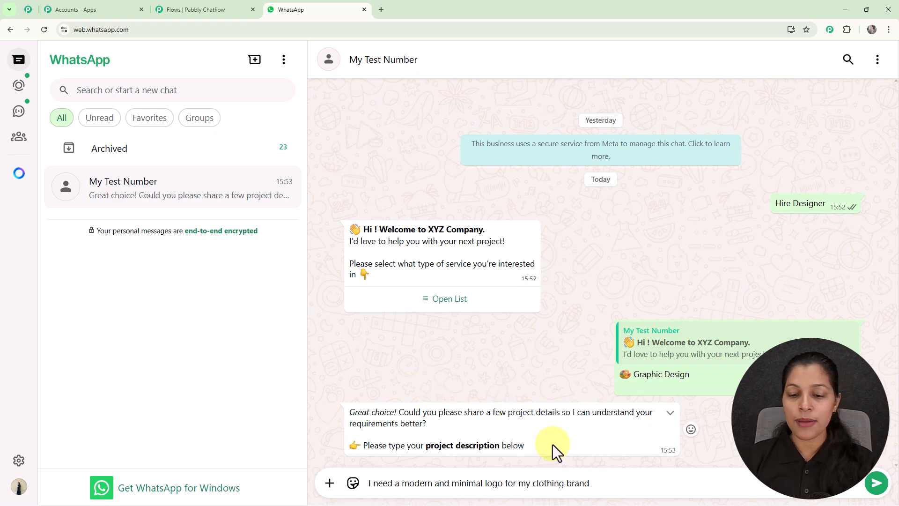
pyautogui.press('Return')
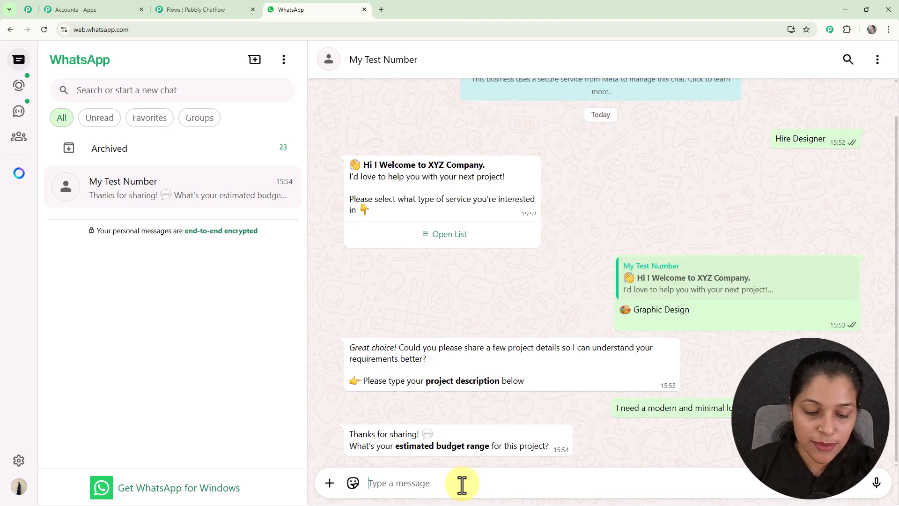
# - Reply with a 50 k budget and the completion date 21-10-2024
pyautogui.write('50 k')
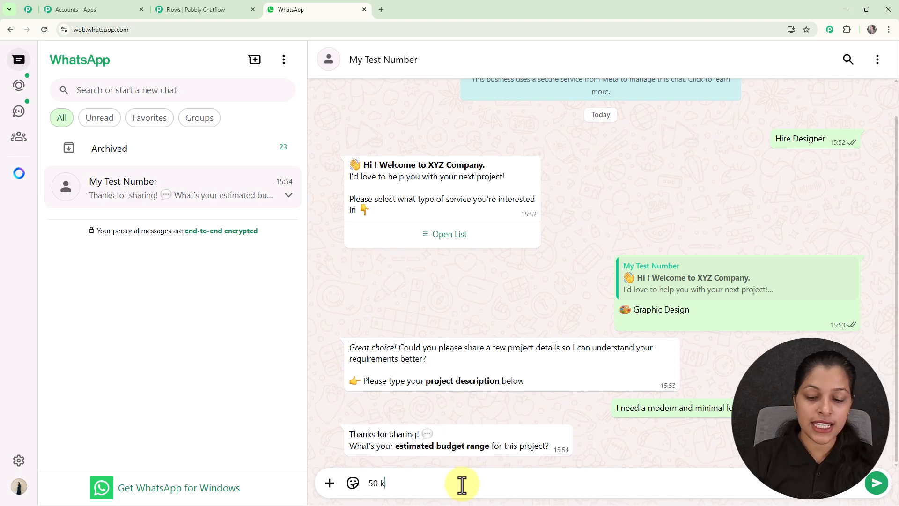
pyautogui.press('Return')
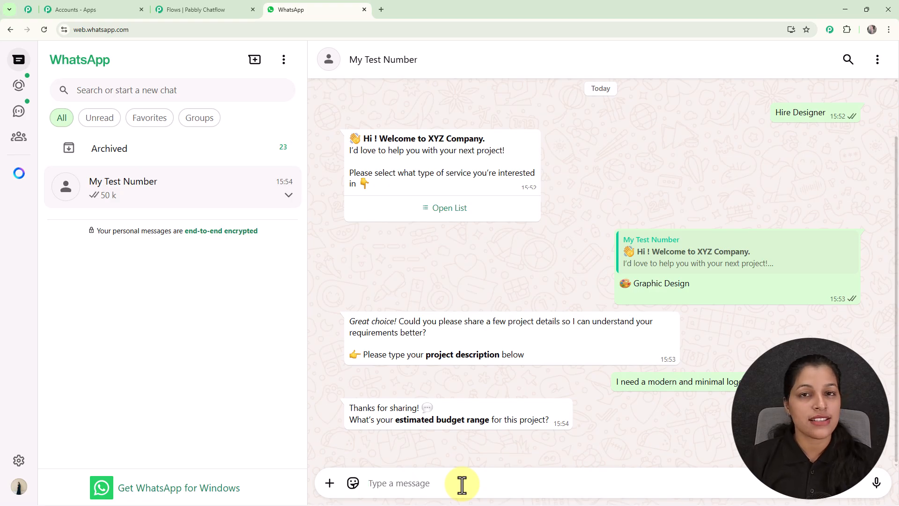
pyautogui.write('2')
pyautogui.press('BackSpace')
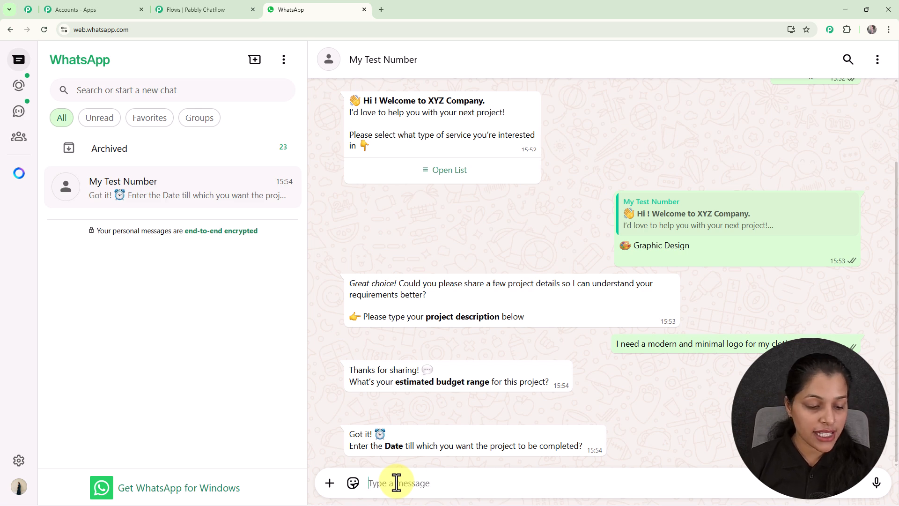
pyautogui.write('21-10-2024')
pyautogui.press('Return')
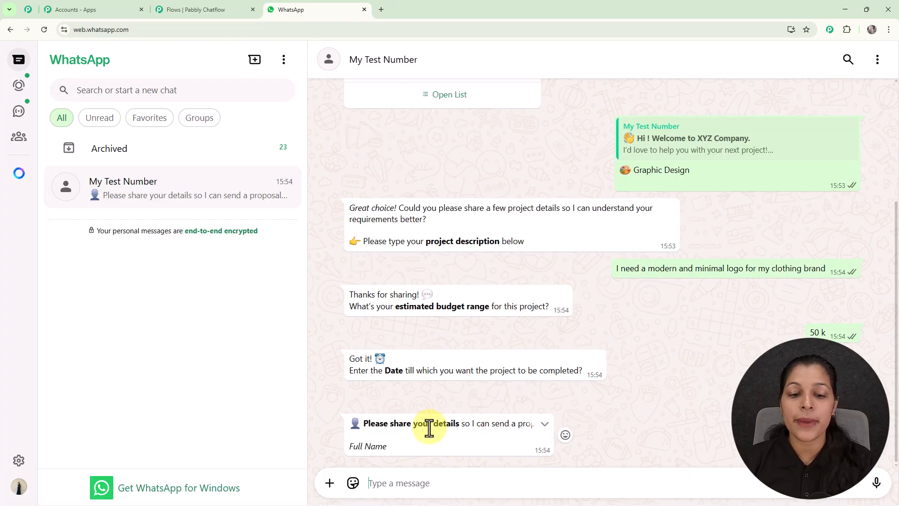
# - Send the full name, then the corrected e-mail address, in reply to the bot's questions
pyautogui.click(404, 483)
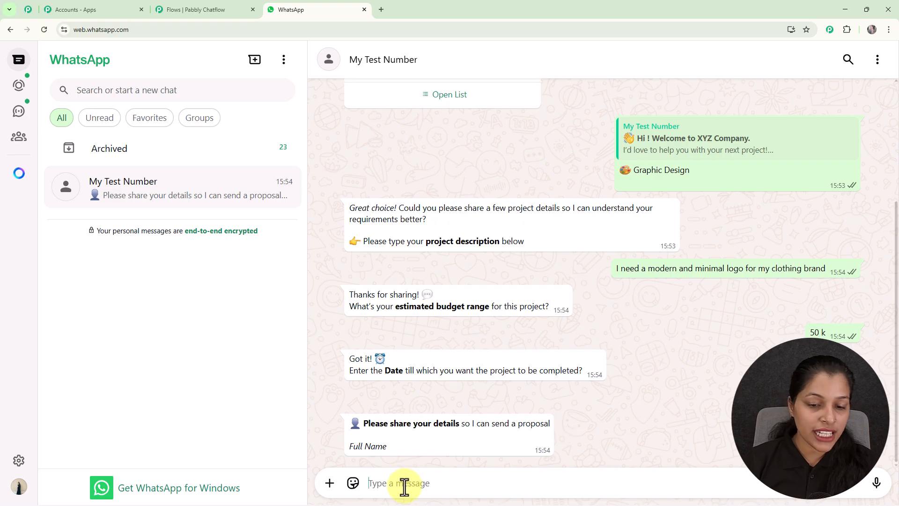
pyautogui.write('Demo User')
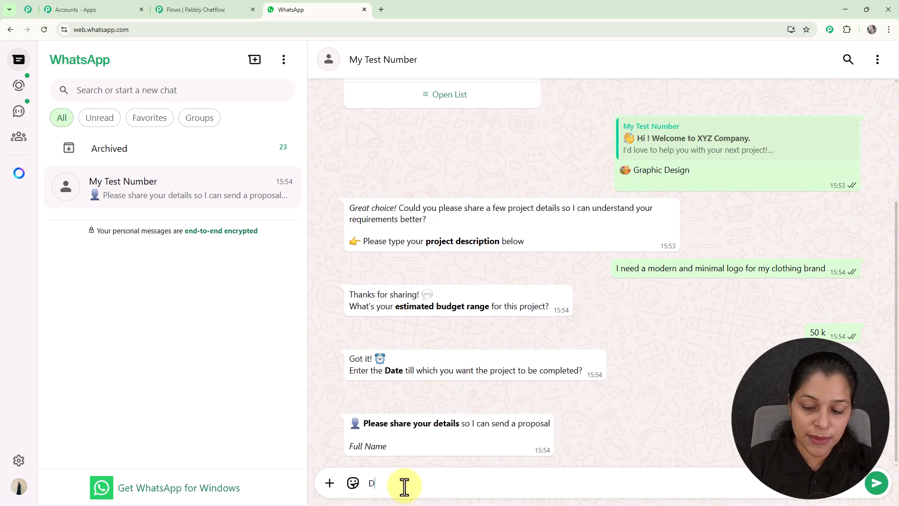
pyautogui.press('Return')
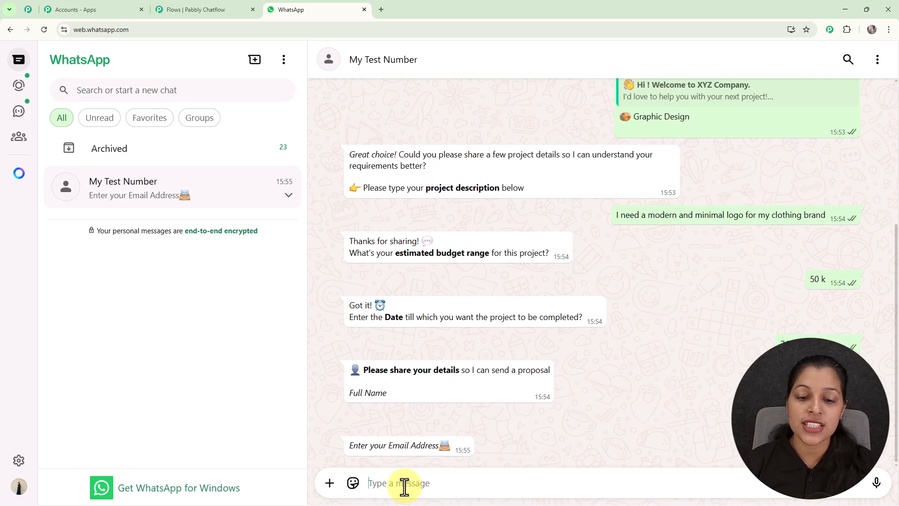
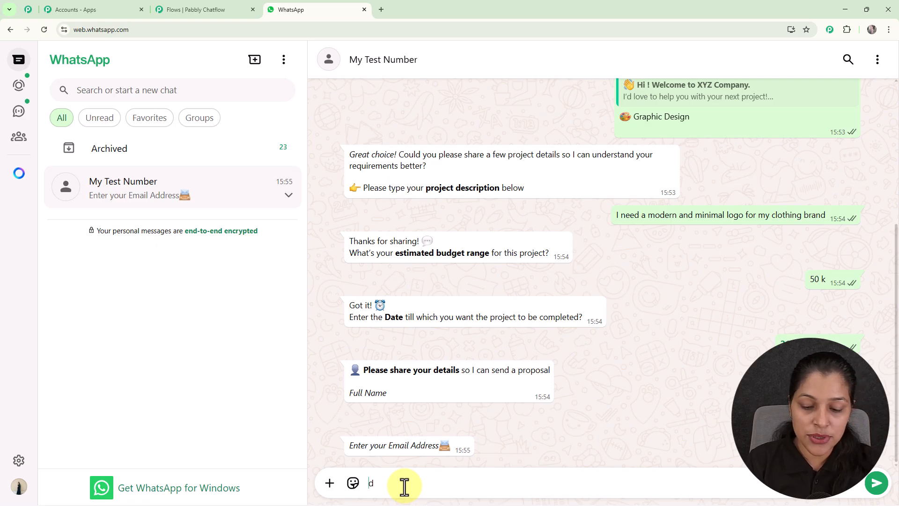
pyautogui.press('Return')
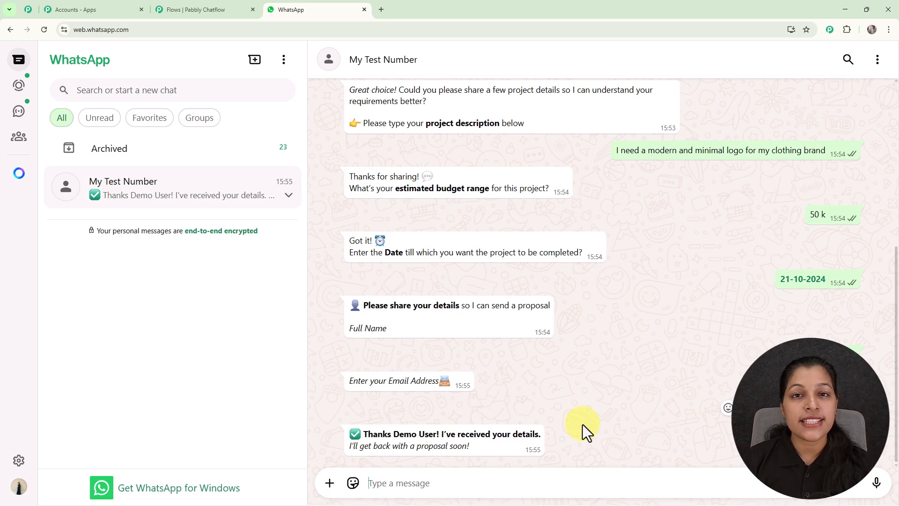
# - Load pabbly.com/chatflow in a new browser tab
pyautogui.click(378, 11)
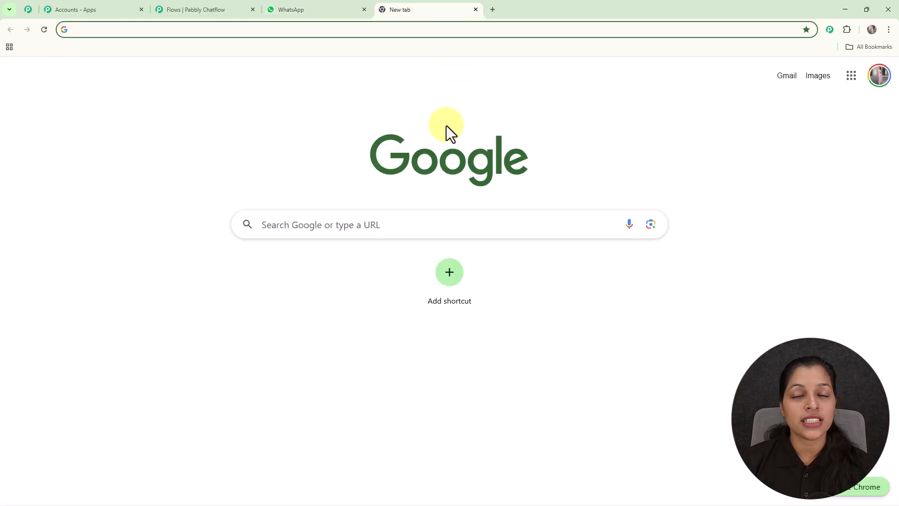
pyautogui.write('pabbly.com/chatflow')
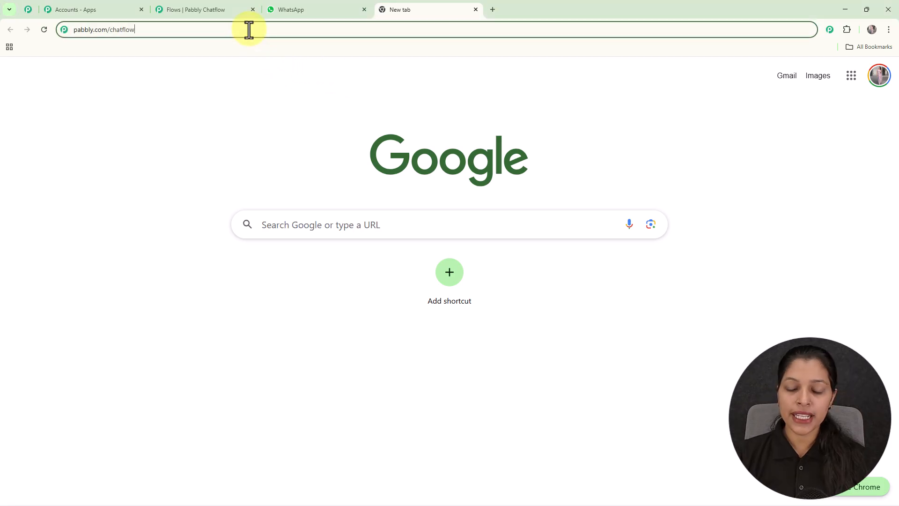
pyautogui.press('Return')
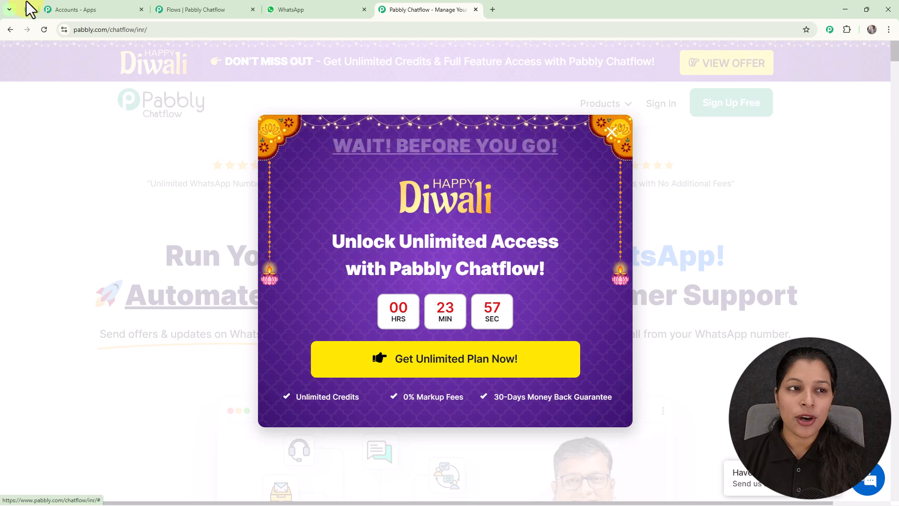
# - Scroll through the Pabbly Community page, then return to the Pabbly Chatflow product tab
pyautogui.click(28, 10)
pyautogui.scroll(-9, 653, 276)
pyautogui.scroll(-8, 653, 287)
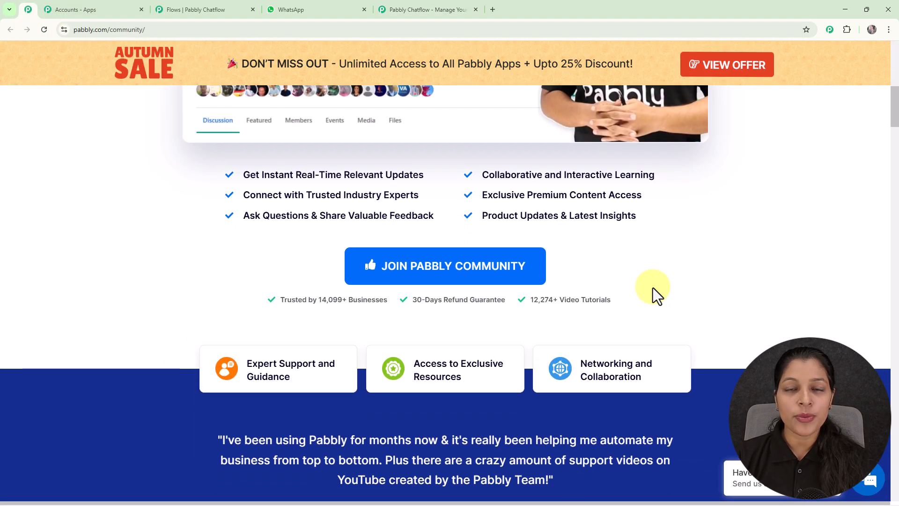
pyautogui.scroll(-2, 652, 288)
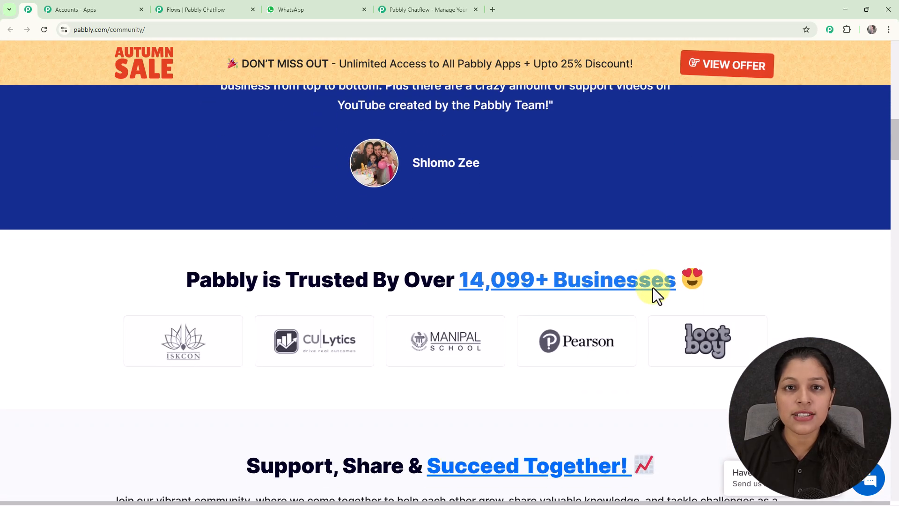
pyautogui.scroll(-3, 653, 287)
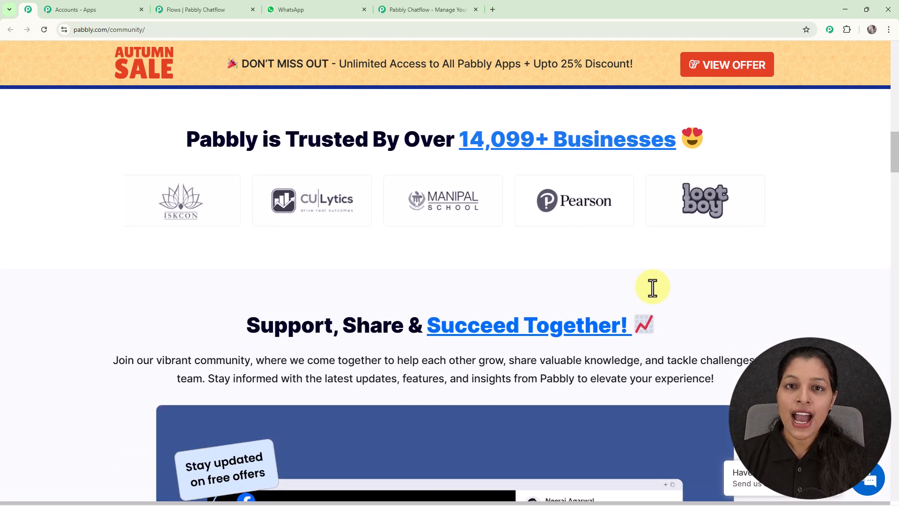
pyautogui.scroll(-4, 653, 288)
pyautogui.scroll(-7, 652, 286)
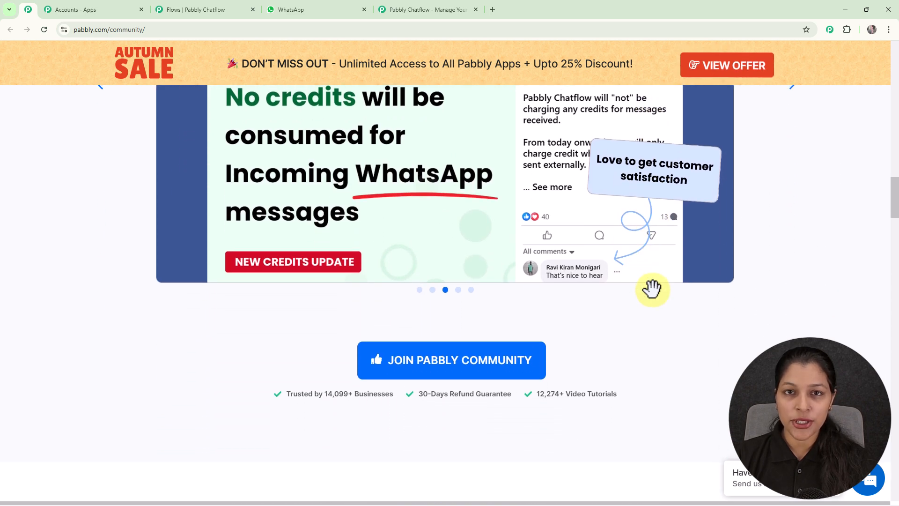
pyautogui.scroll(-2, 652, 288)
pyautogui.scroll(-5, 652, 291)
pyautogui.scroll(-1, 652, 290)
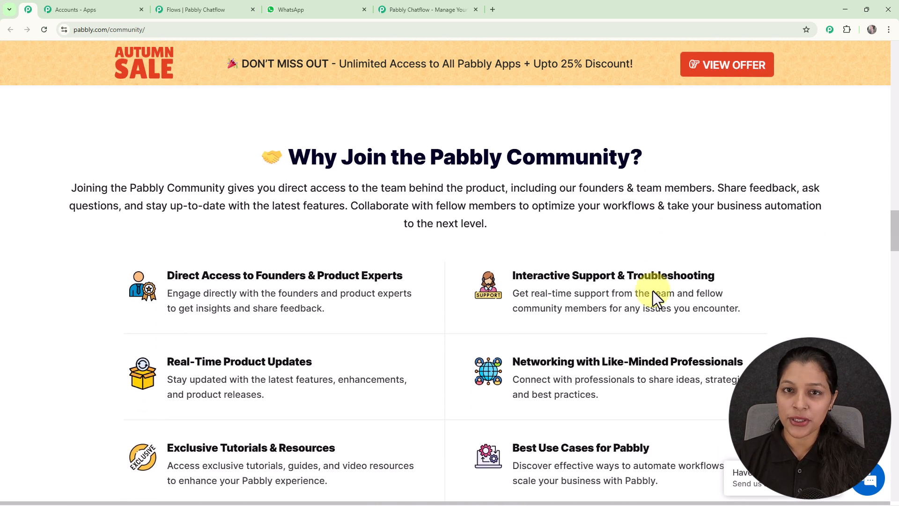
pyautogui.scroll(-5, 652, 291)
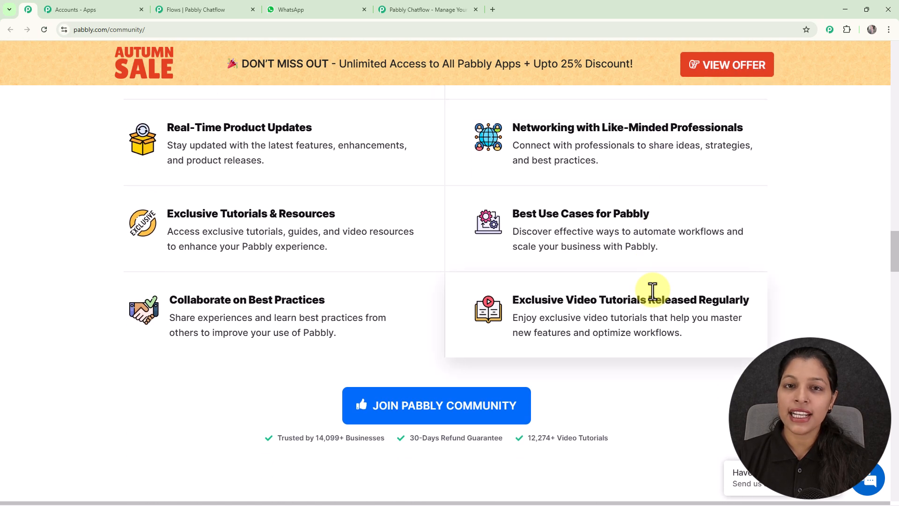
pyautogui.scroll(-6, 653, 290)
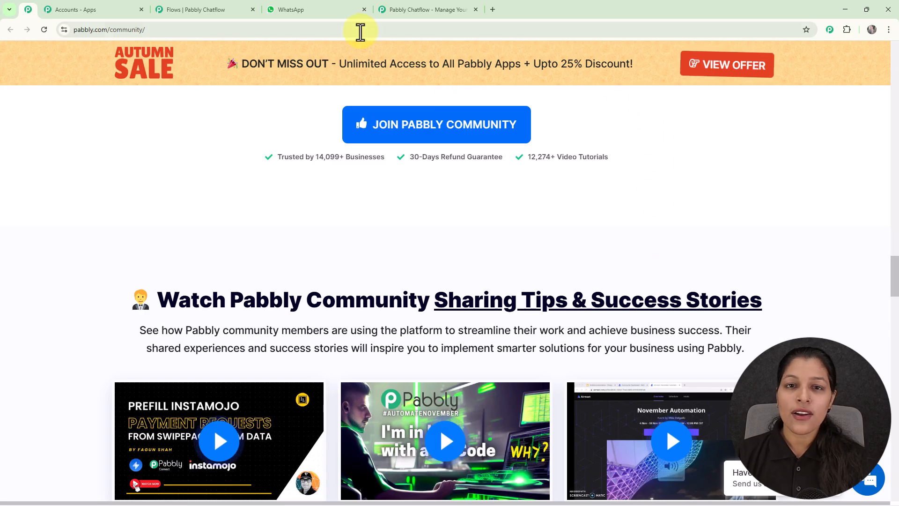
pyautogui.click(436, 12)
# - Close the Diwali popup, sign in, and launch Pabbly Chatflow from the apps list
pyautogui.click(607, 141)
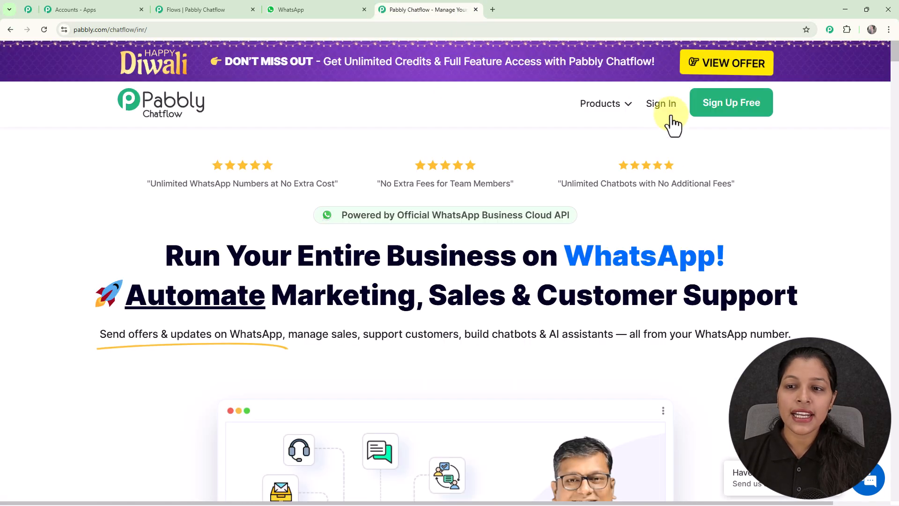
pyautogui.click(654, 112)
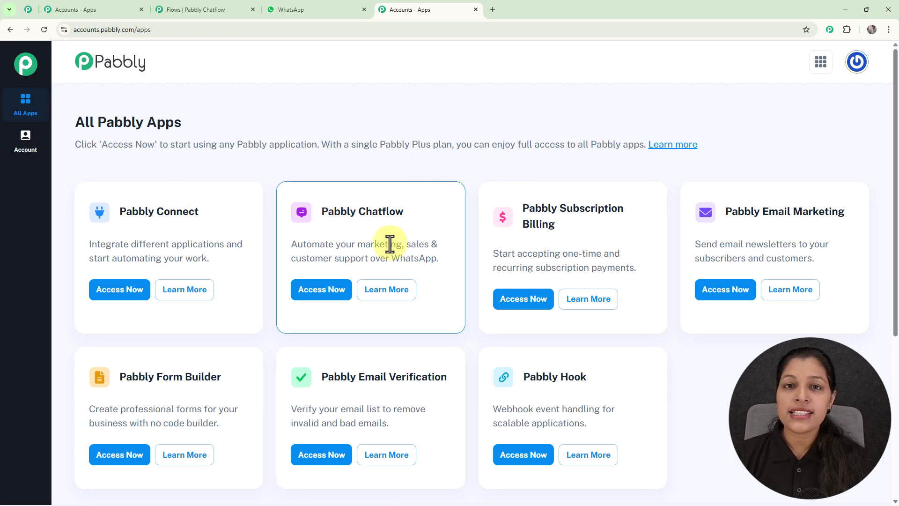
pyautogui.click(333, 300)
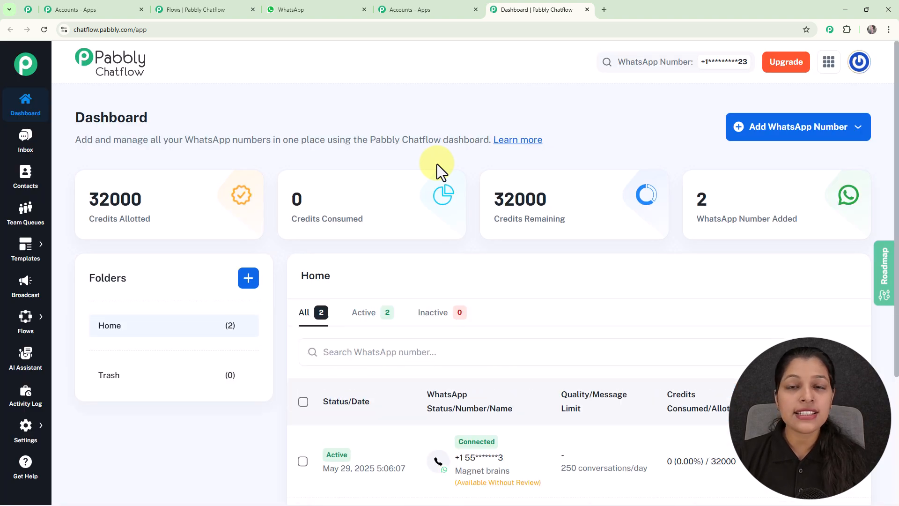
# - Scroll the dashboard and view the Add WhatsApp Number options
pyautogui.scroll(-4, 436, 163)
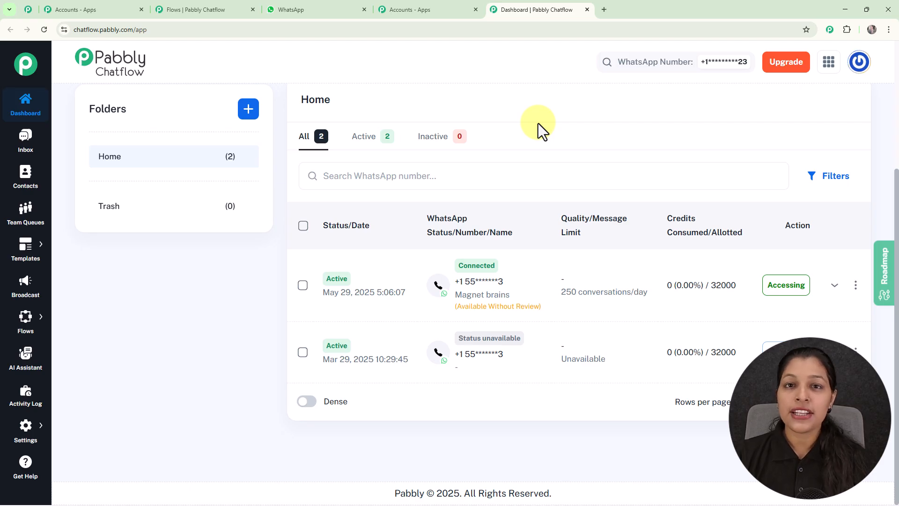
pyautogui.scroll(4, 538, 123)
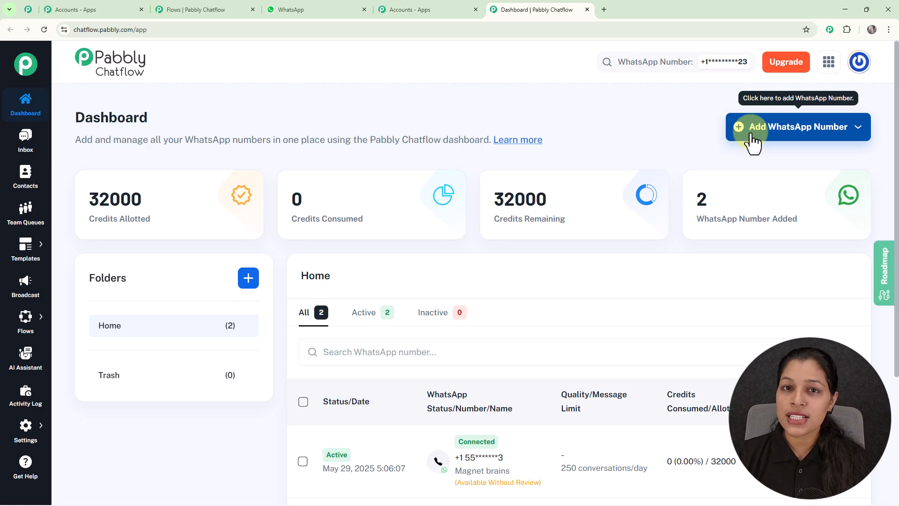
pyautogui.click(752, 137)
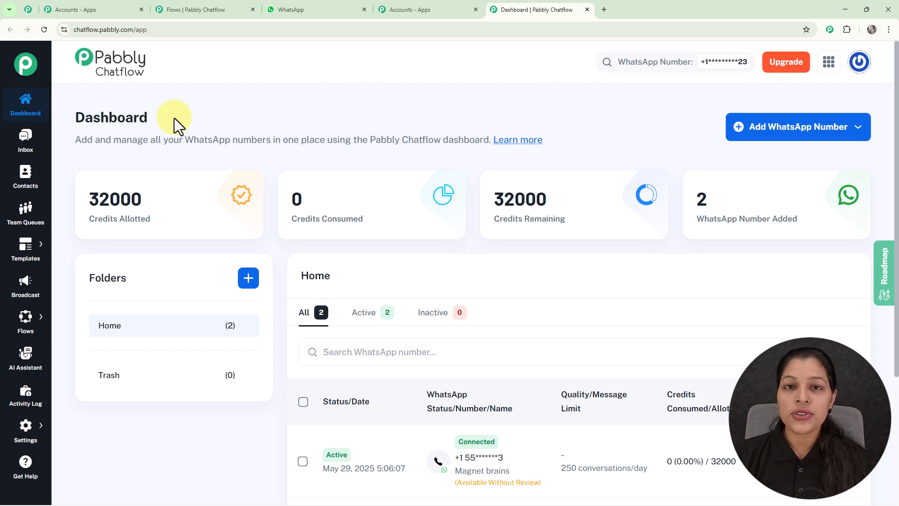
pyautogui.moveTo(17, 322)
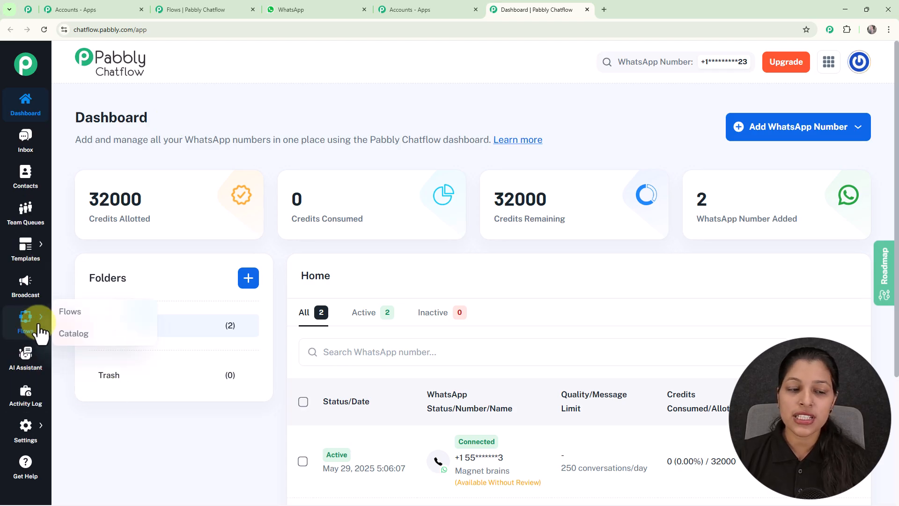
# - Go to the Flows list and add a new flow
pyautogui.click(63, 312)
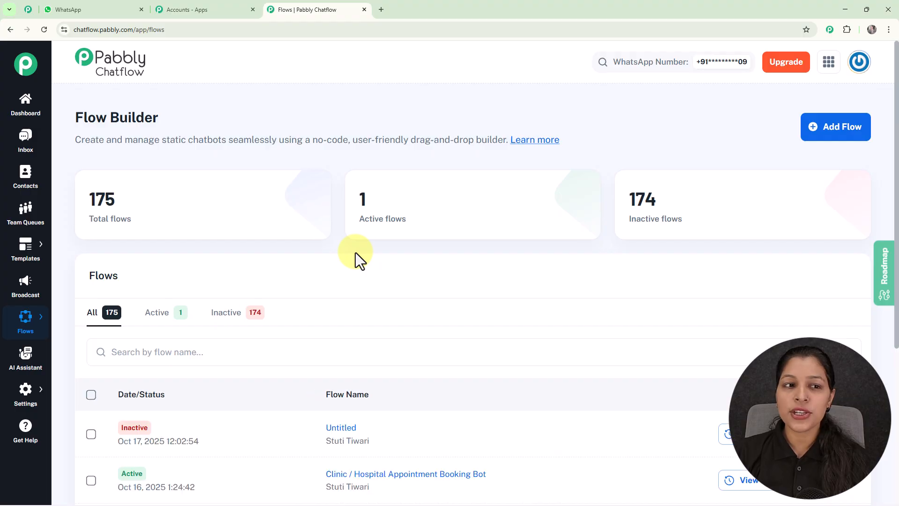
pyautogui.scroll(-5, 394, 262)
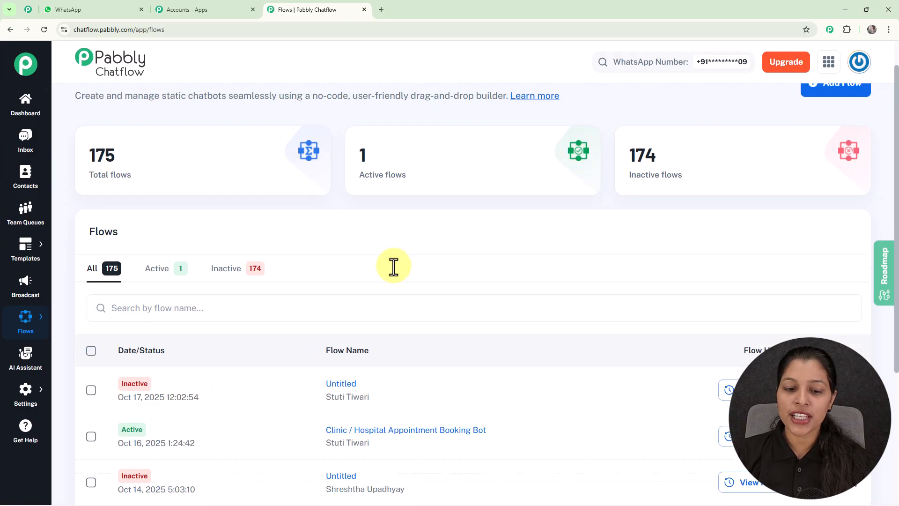
pyautogui.scroll(2, 402, 343)
pyautogui.scroll(3, 403, 310)
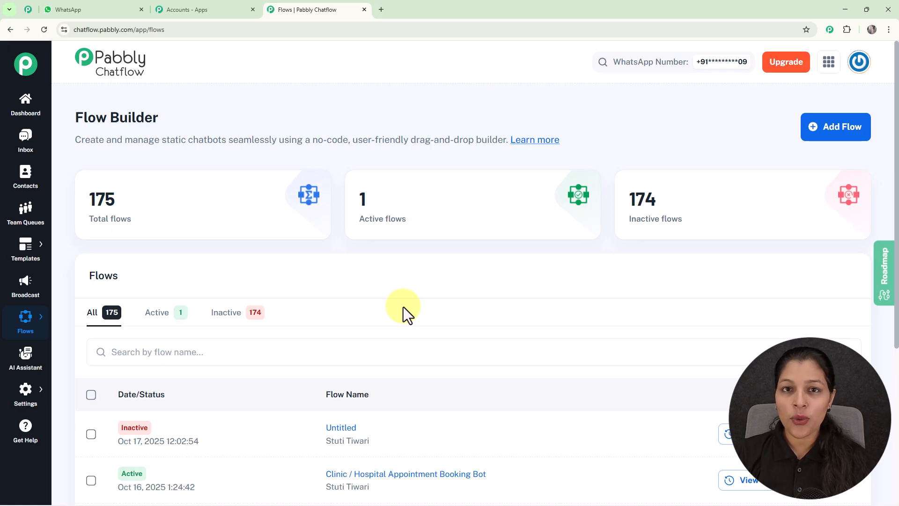
pyautogui.click(835, 140)
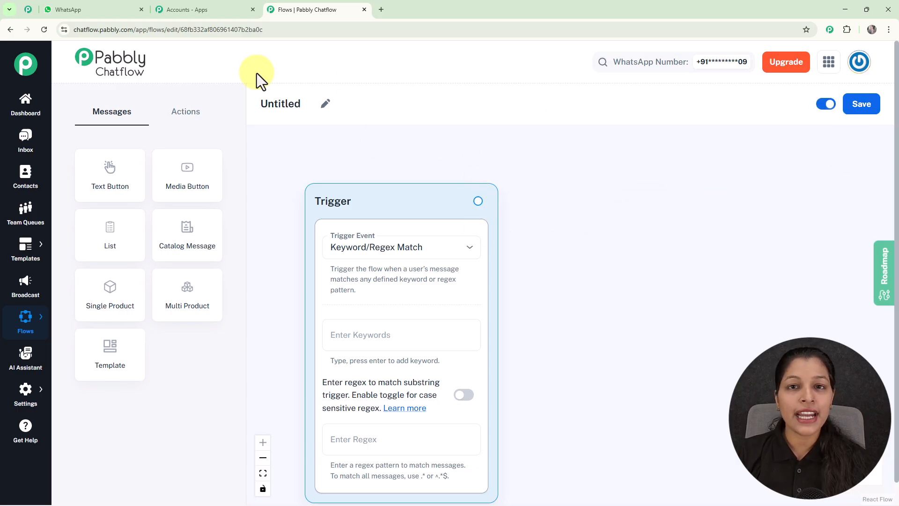
# - Rename the flow to 'Automate Freelance Service Bookings via WhatsApp' and view the trigger event options
pyautogui.click(326, 105)
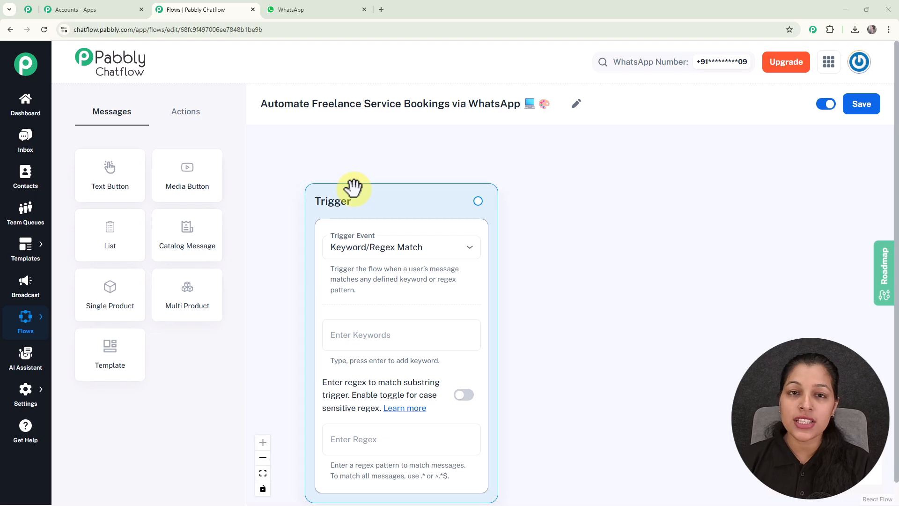
pyautogui.click(389, 247)
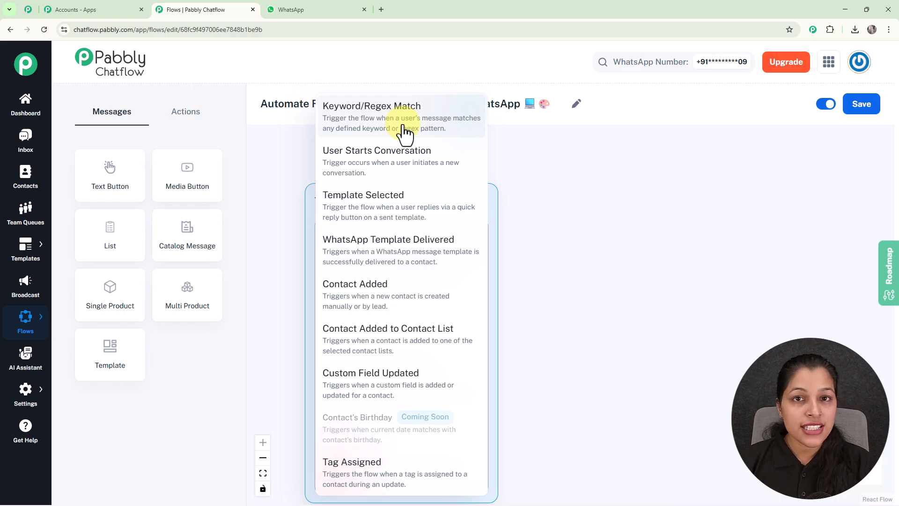
# - Keep Keyword/Regex Match as the trigger event and add the keywords Hire Designer and Freelancer
pyautogui.click(417, 124)
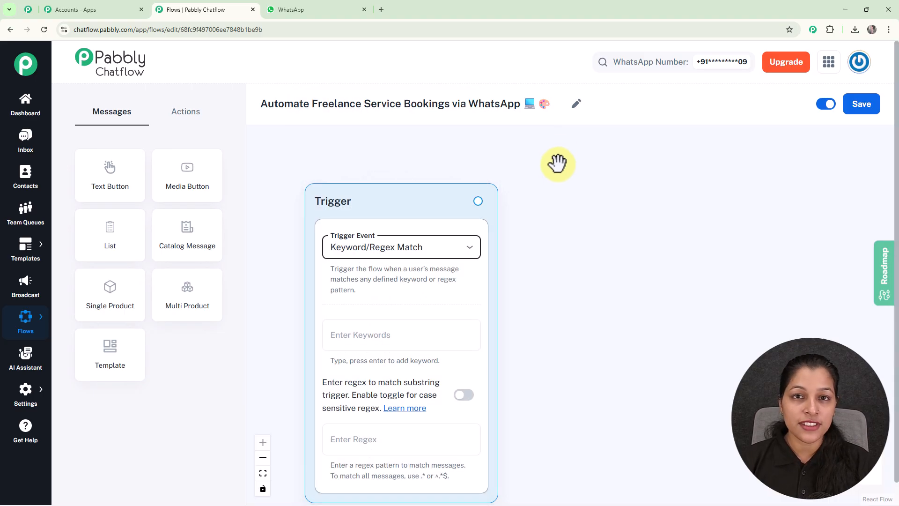
pyautogui.scroll(-1, 524, 196)
pyautogui.moveTo(556, 314); pyautogui.dragTo(538, 245)
pyautogui.scroll(1, 538, 245)
pyautogui.click(408, 253)
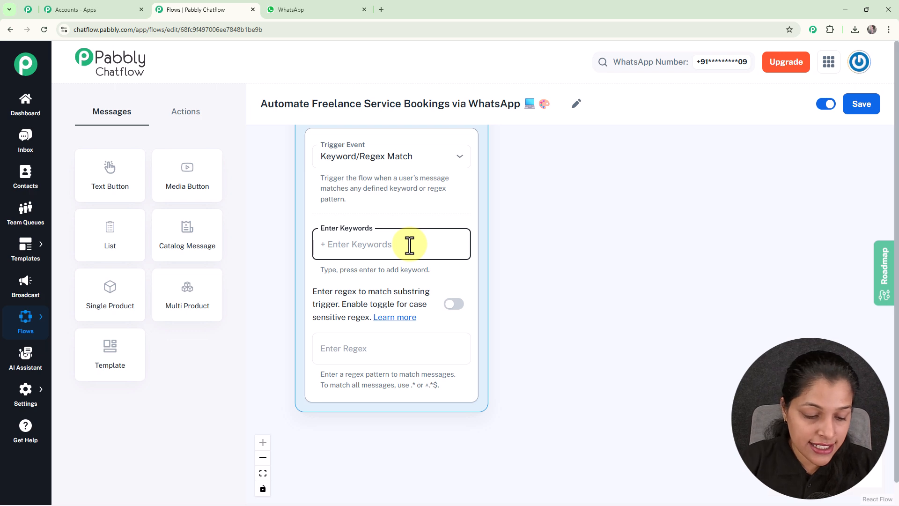
pyautogui.write('Hire D')
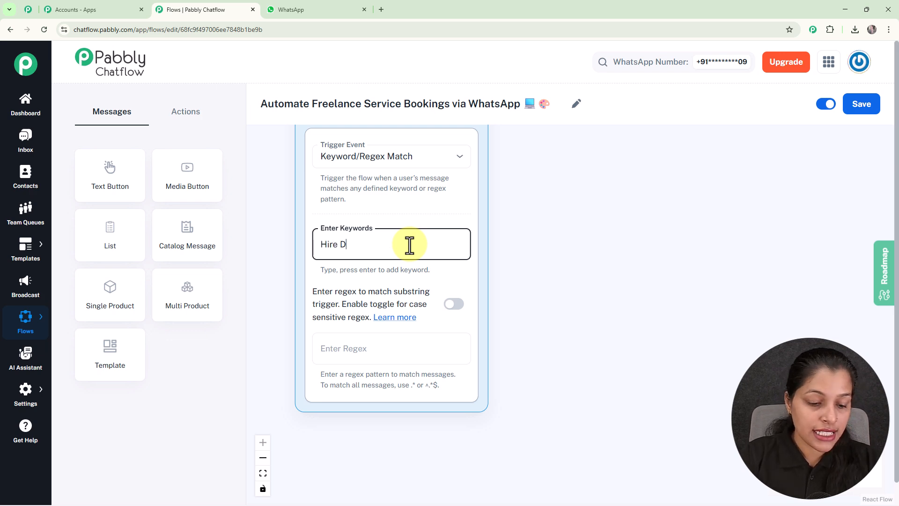
pyautogui.write('esigner')
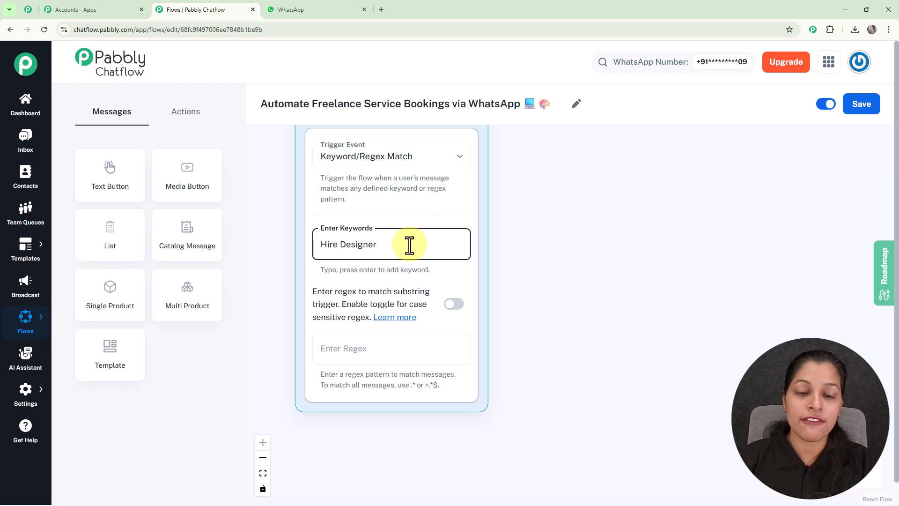
pyautogui.press('Return')
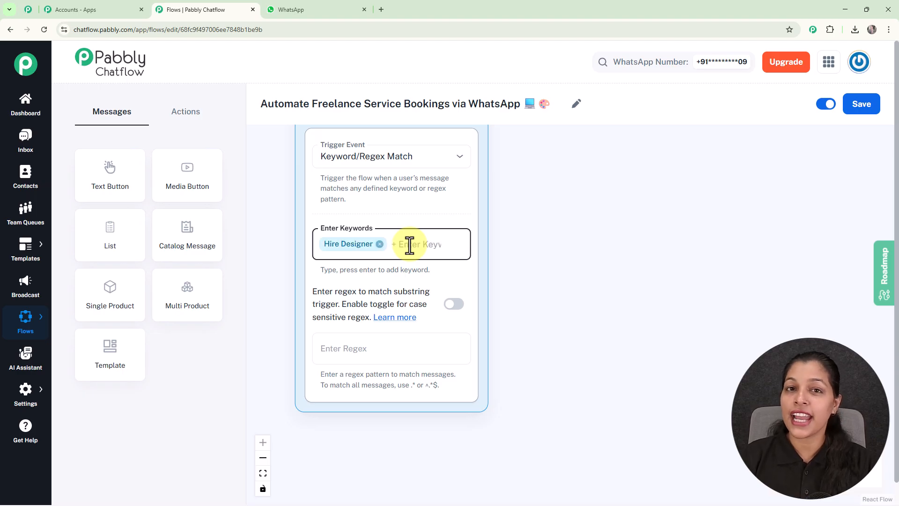
pyautogui.write('Free')
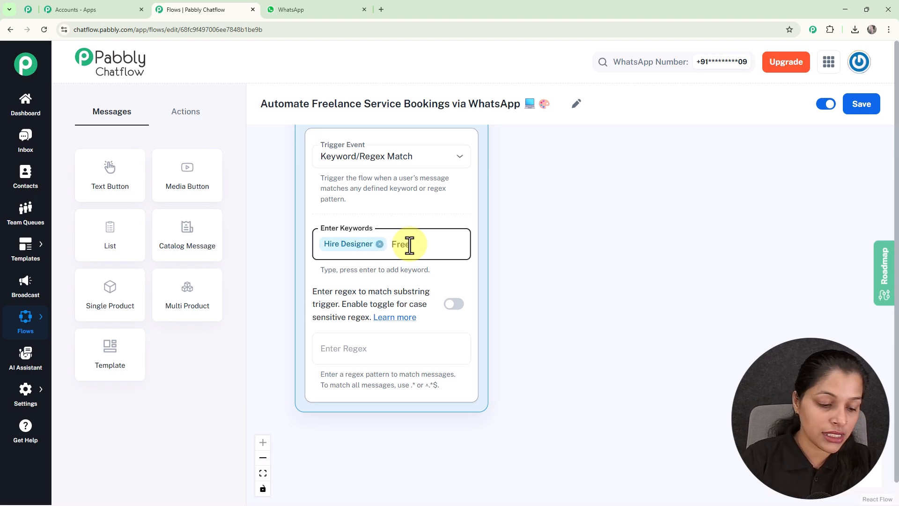
pyautogui.write('lancer')
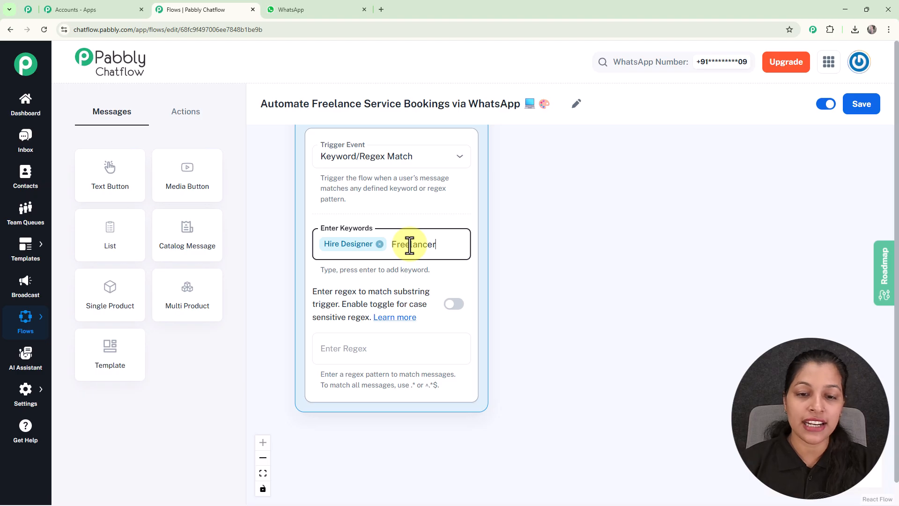
pyautogui.press('Return')
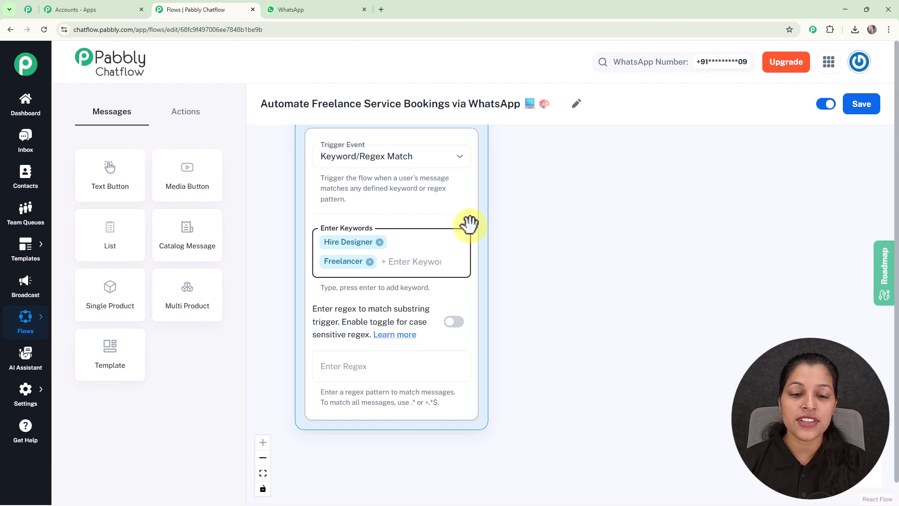
# - Clear the [\s\S]+ pattern so the trigger's Enter Regex field stays empty
pyautogui.click(412, 358)
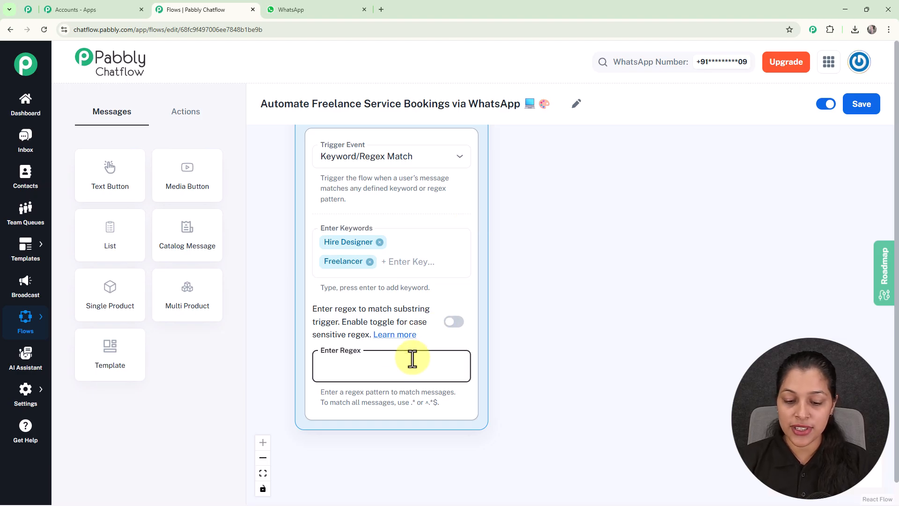
pyautogui.write('[\\s\\')
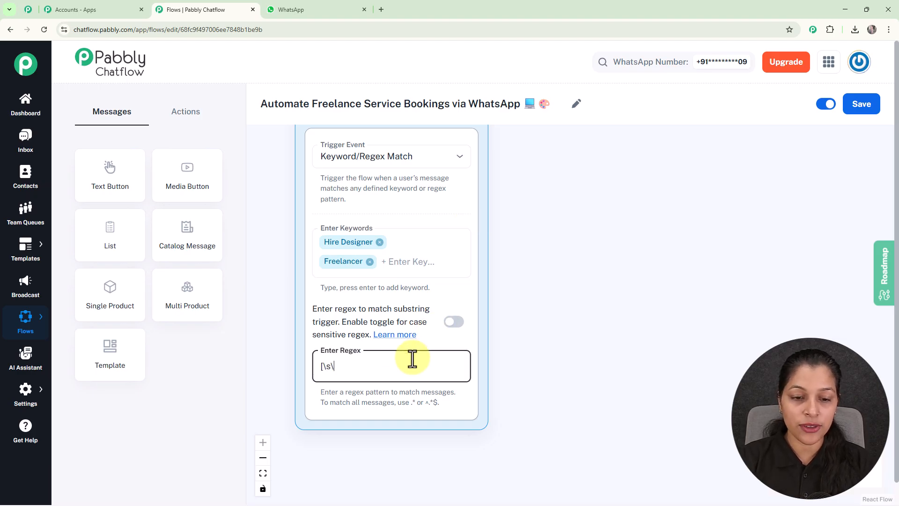
pyautogui.write('S]+')
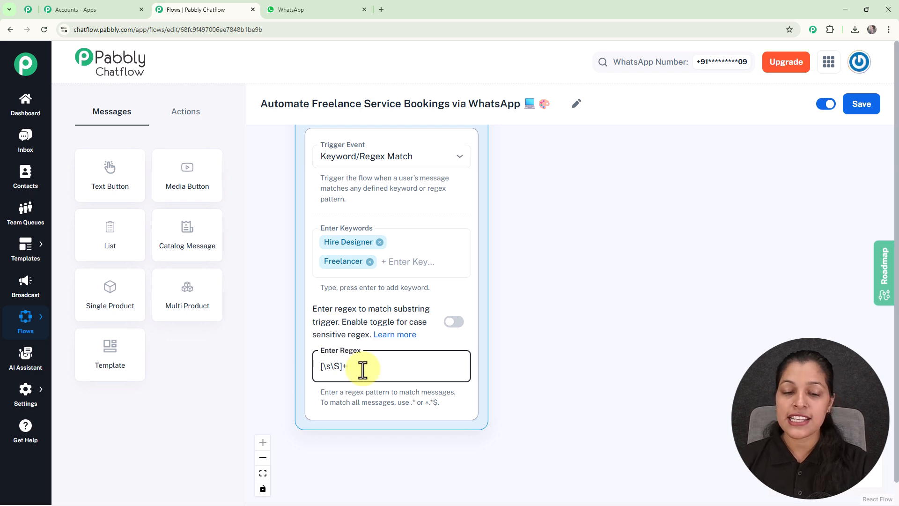
pyautogui.hotkey('ctrl', 'a')
pyautogui.press('BackSpace')
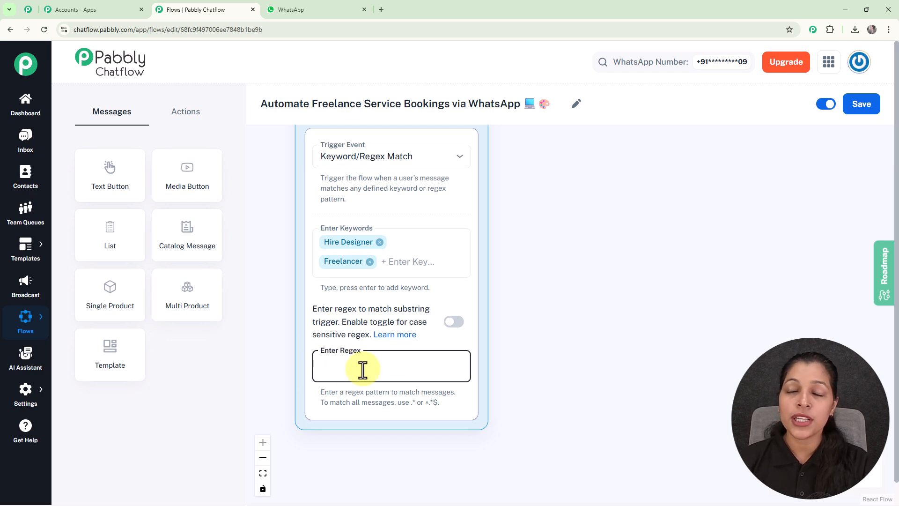
pyautogui.scroll(-2, 363, 370)
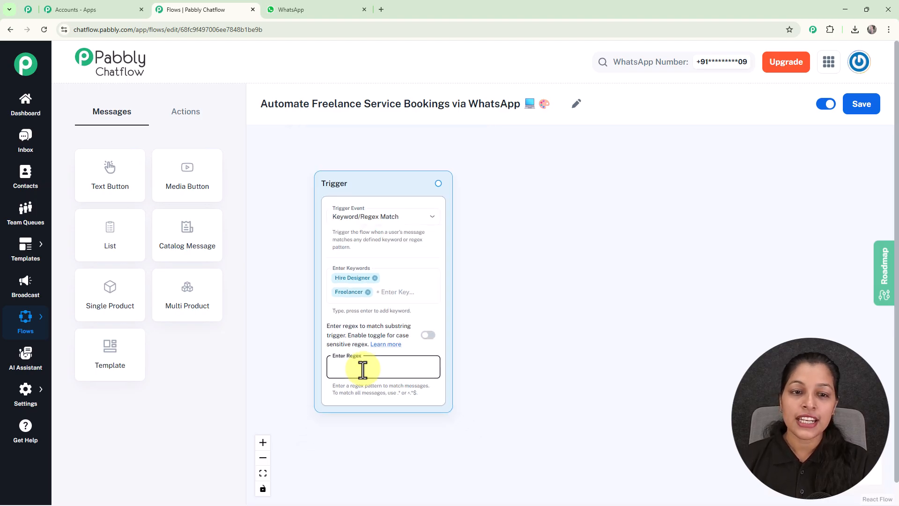
pyautogui.moveTo(501, 298); pyautogui.dragTo(484, 304)
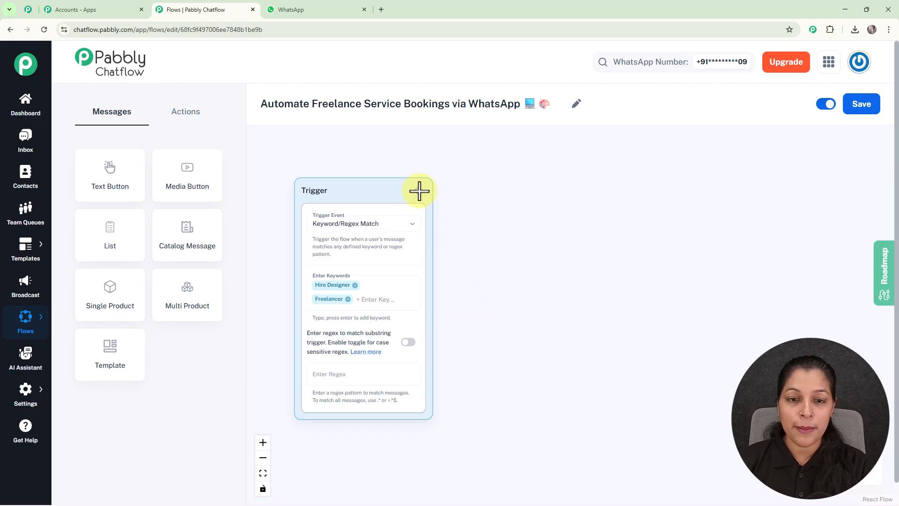
# - Add a List message step after the Trigger, placed beside it
pyautogui.moveTo(419, 191); pyautogui.dragTo(513, 247)
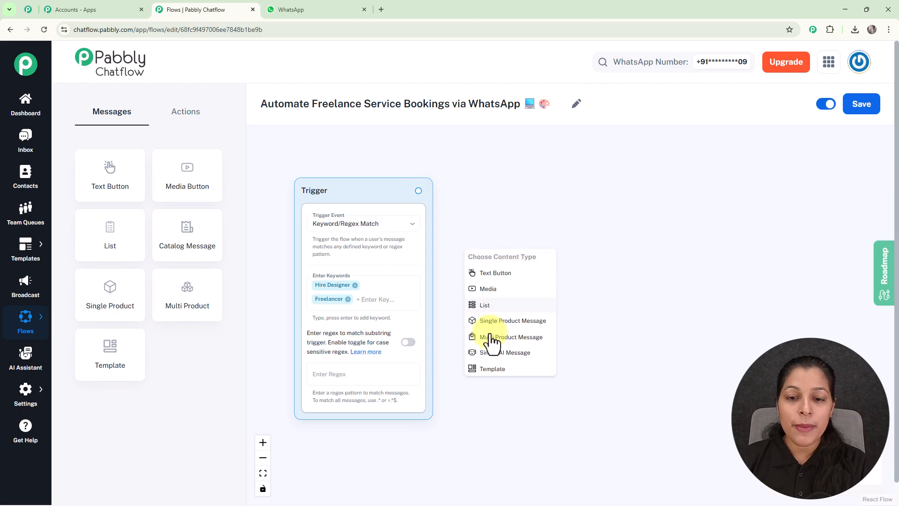
pyautogui.click(473, 305)
pyautogui.moveTo(509, 266); pyautogui.dragTo(520, 187)
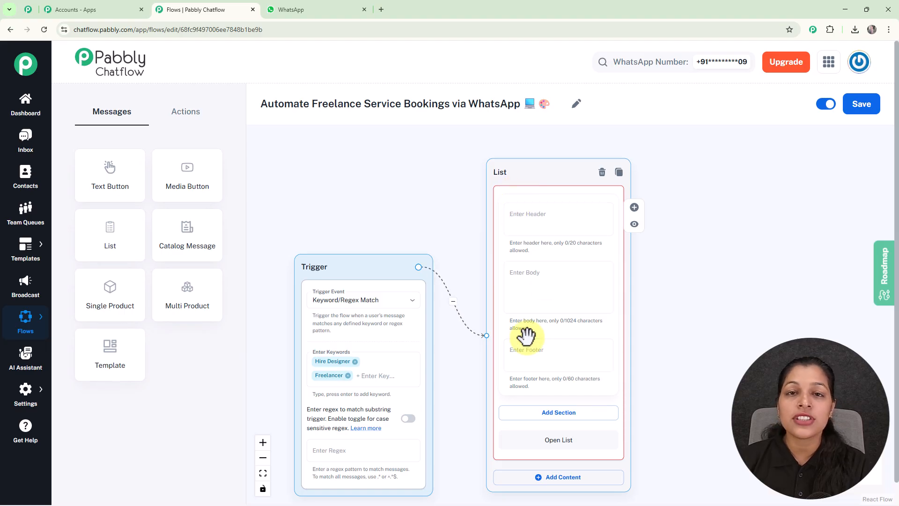
# - Paste the XYZ Company welcome and service-selection prompt into the List body
pyautogui.scroll(3, 527, 332)
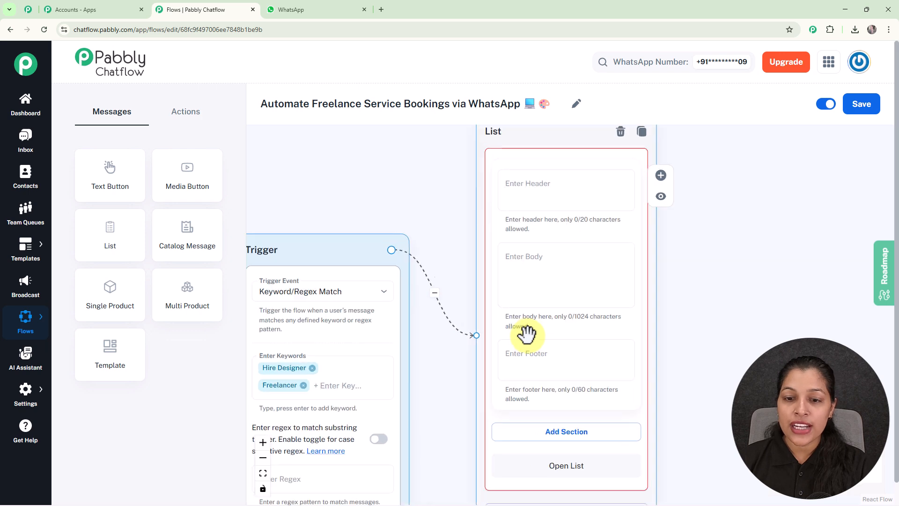
pyautogui.click(542, 278)
pyautogui.hotkey('ctrl', 'v')
pyautogui.click(567, 270)
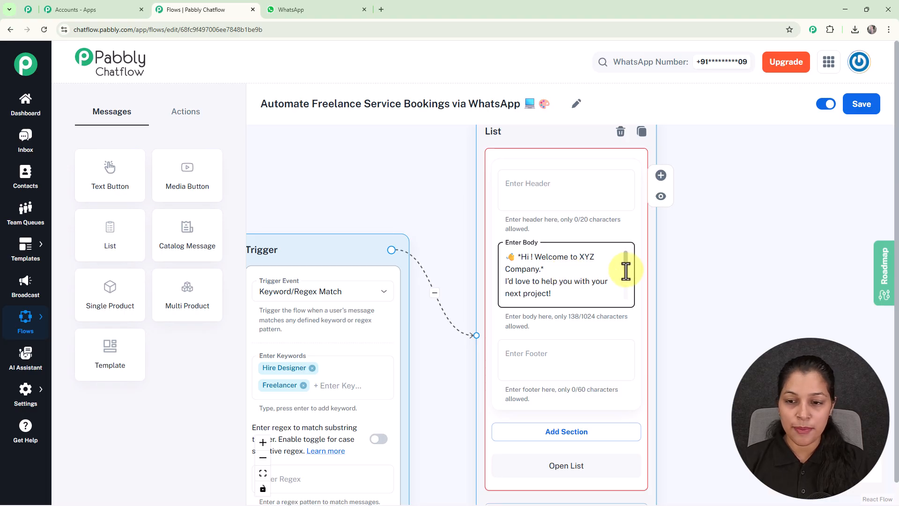
pyautogui.moveTo(626, 267); pyautogui.dragTo(625, 291)
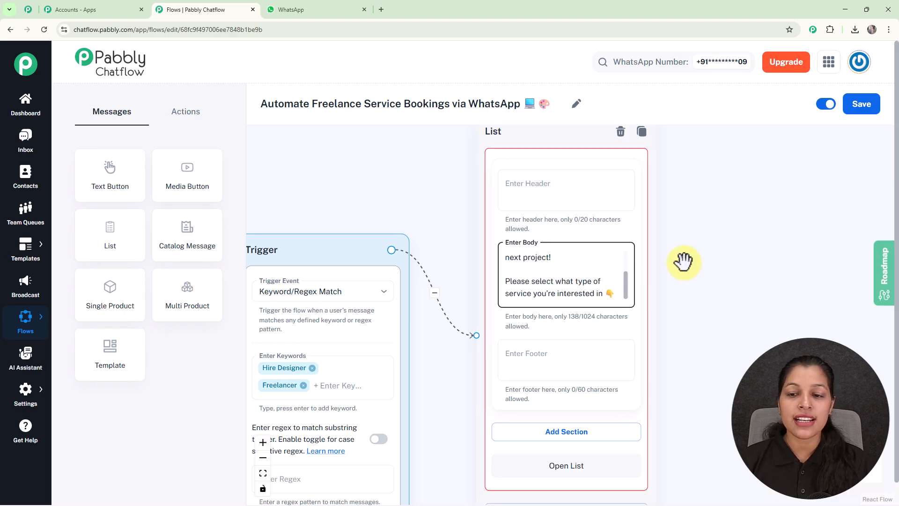
pyautogui.scroll(-3, 681, 262)
pyautogui.moveTo(681, 274); pyautogui.dragTo(612, 230)
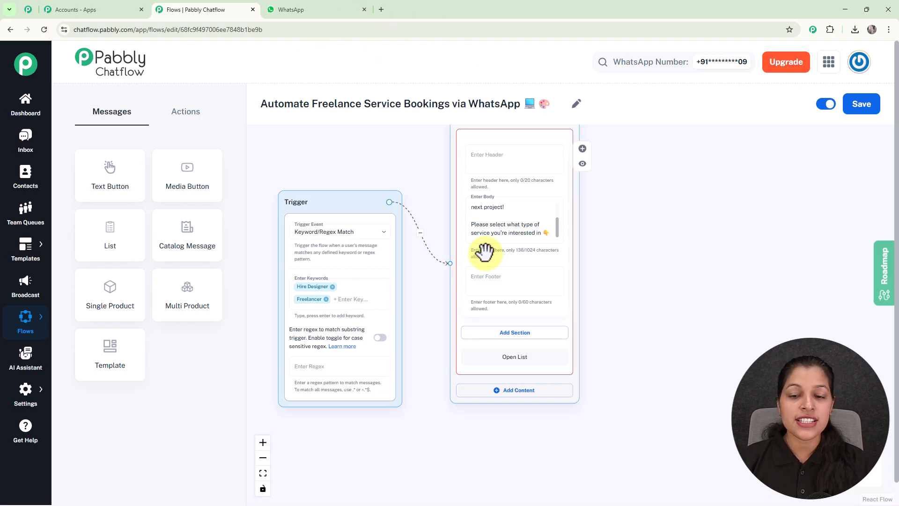
# - Add a new section to the list titled Services
pyautogui.click(489, 336)
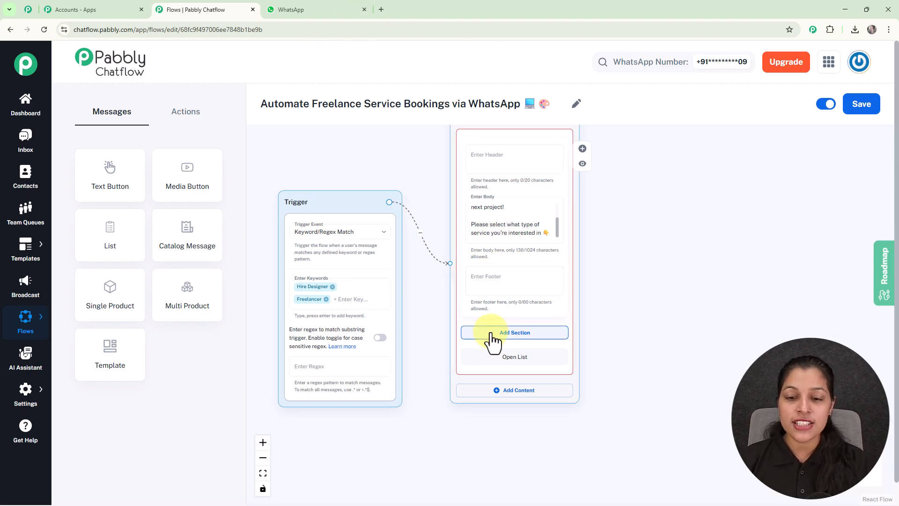
pyautogui.scroll(3, 585, 302)
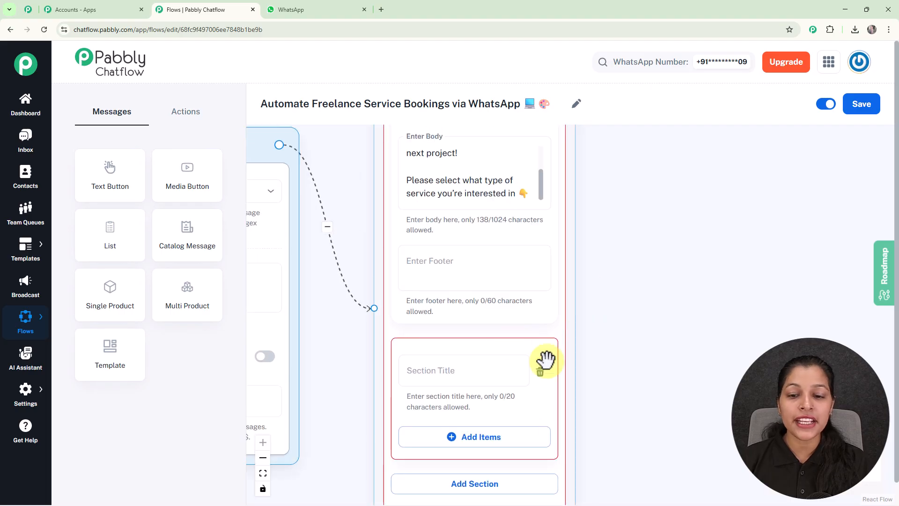
pyautogui.moveTo(665, 325); pyautogui.dragTo(661, 203)
pyautogui.click(436, 230)
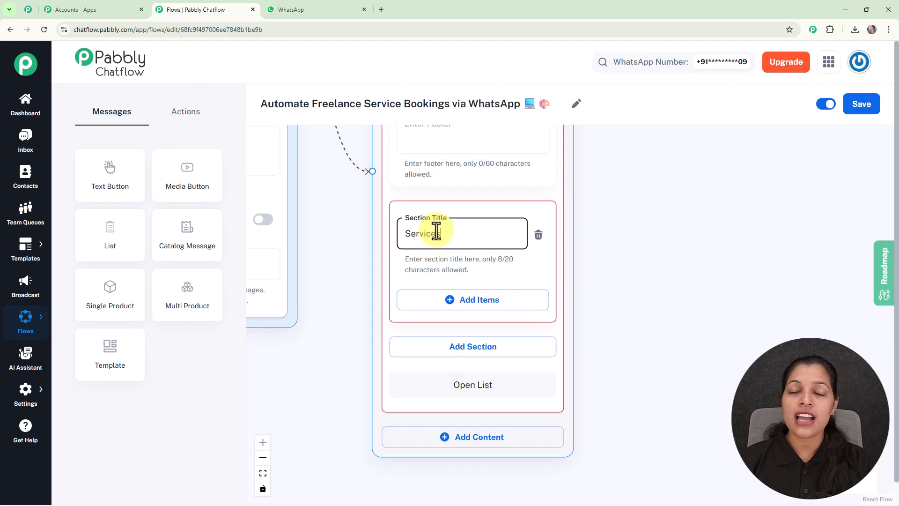
pyautogui.scroll(-2, 436, 232)
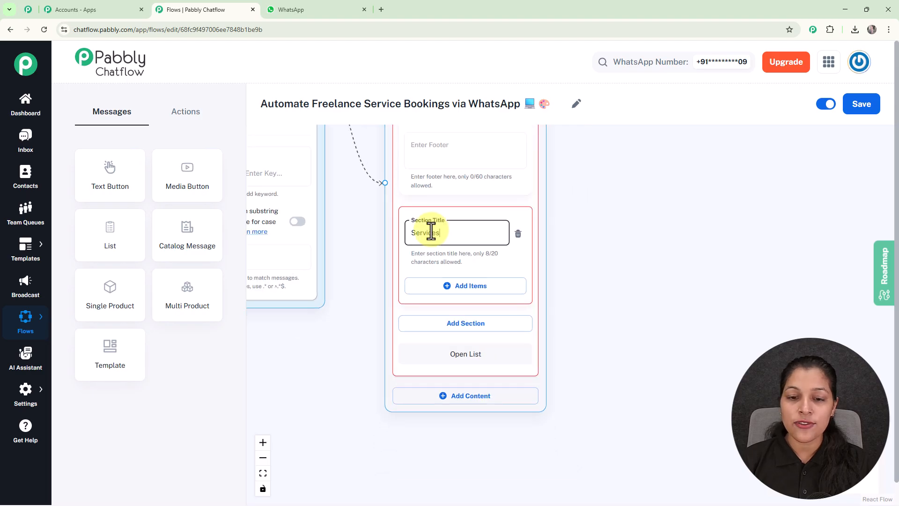
# - Add the items Graphic Design, Web Development and Content Writing to the Services section
pyautogui.click(457, 291)
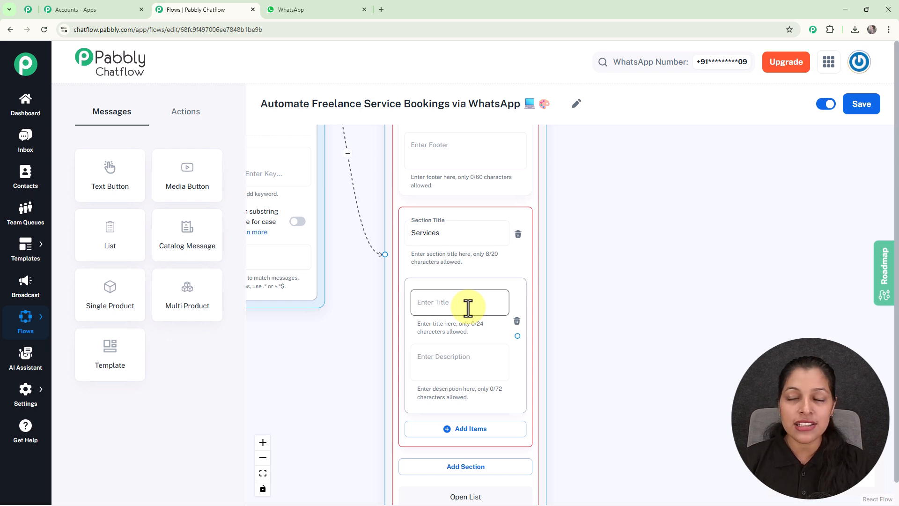
pyautogui.moveTo(612, 297); pyautogui.dragTo(580, 189)
pyautogui.click(388, 185)
pyautogui.write('🎨 Graphic Design')
pyautogui.scroll(-2, 476, 215)
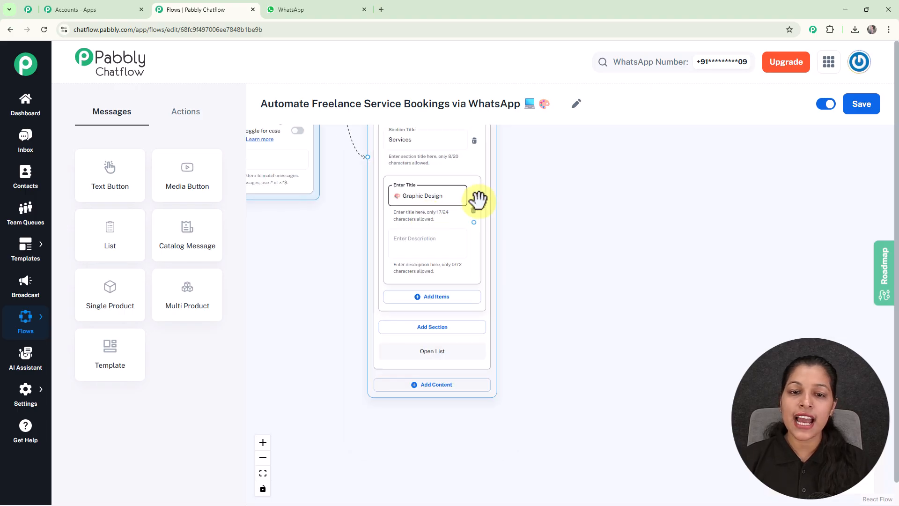
pyautogui.moveTo(544, 229); pyautogui.dragTo(545, 234)
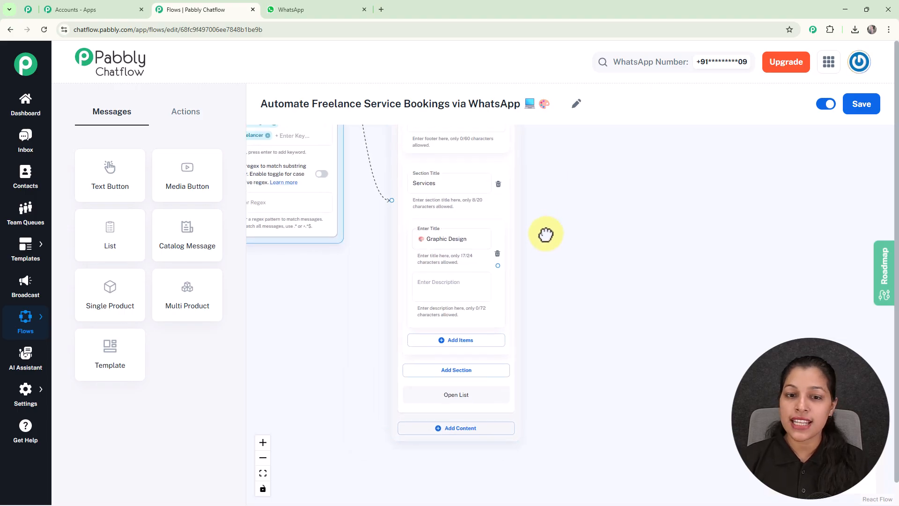
pyautogui.scroll(2, 545, 234)
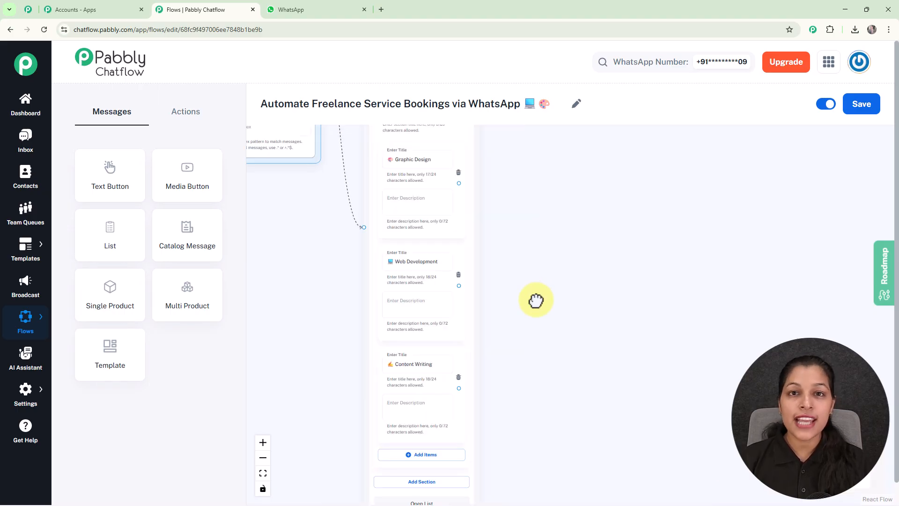
pyautogui.scroll(2, 537, 299)
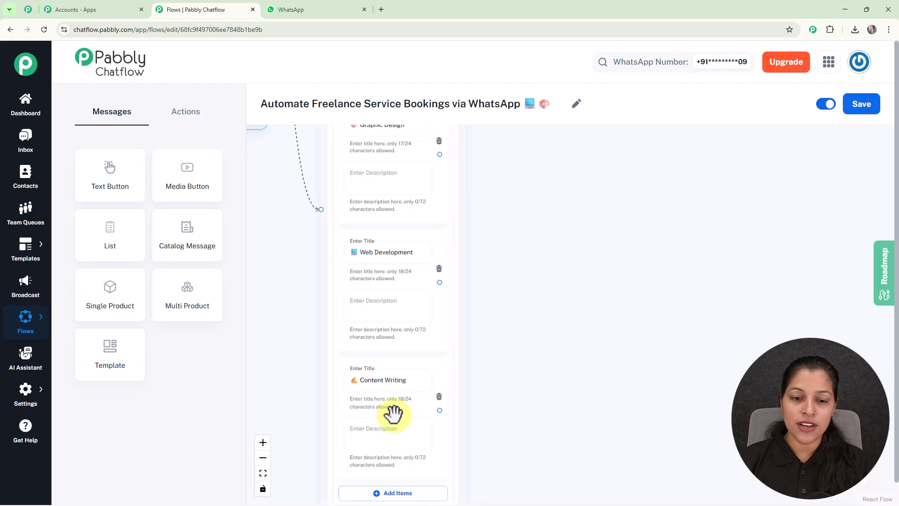
pyautogui.scroll(-2, 536, 303)
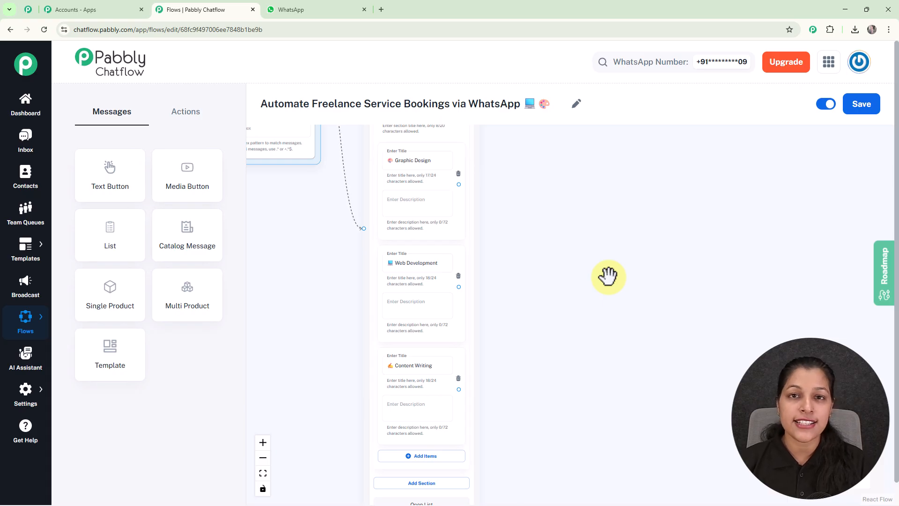
pyautogui.click(190, 117)
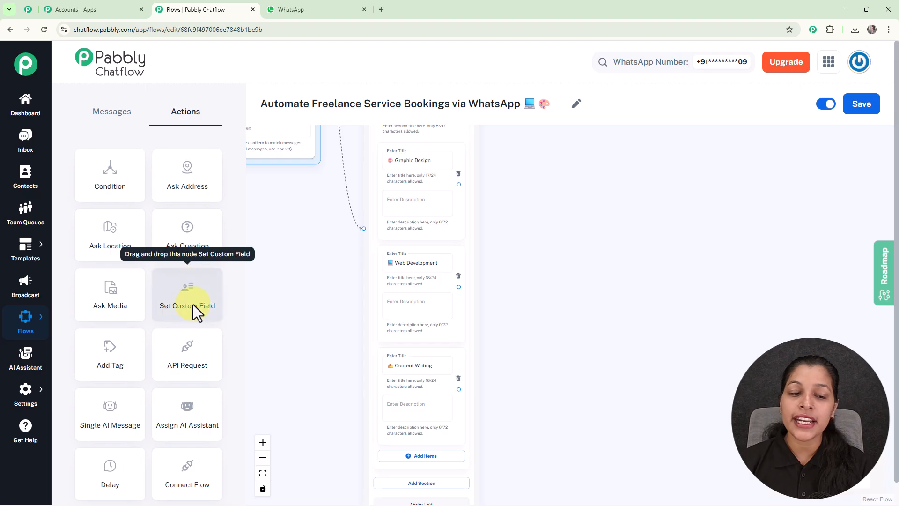
# - Place three Set Custom Field nodes beside the list, stacked vertically
pyautogui.moveTo(193, 305); pyautogui.dragTo(546, 154)
pyautogui.moveTo(169, 301); pyautogui.dragTo(529, 320)
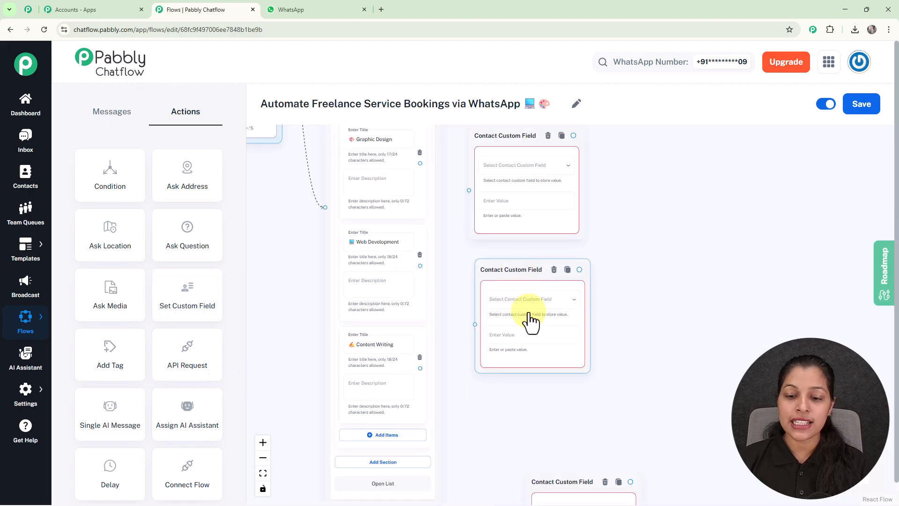
pyautogui.moveTo(538, 481); pyautogui.dragTo(494, 399)
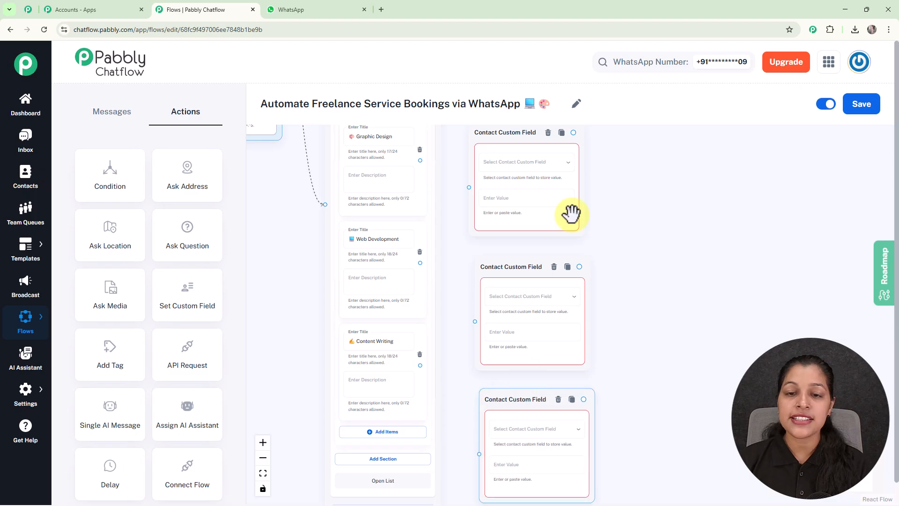
# - Link the Graphic Design option to the top Contact Custom Field node
pyautogui.click(520, 162)
pyautogui.click(520, 163)
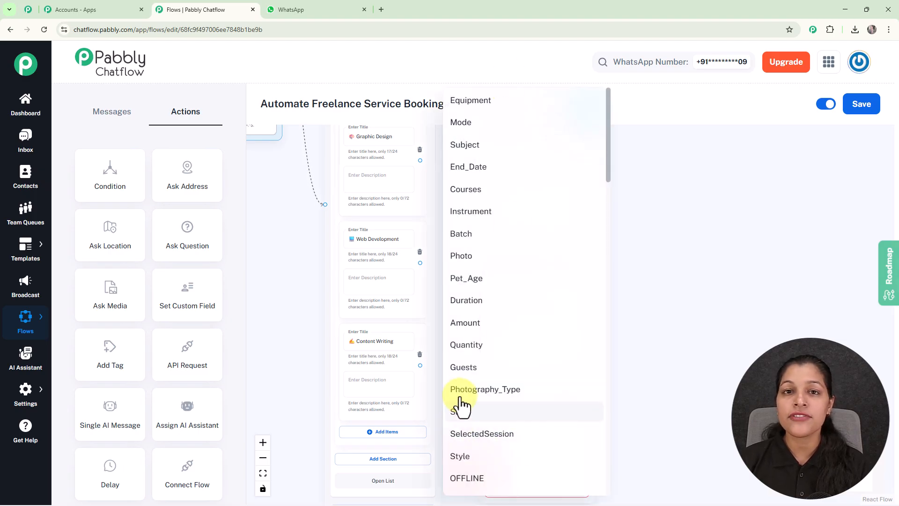
pyautogui.click(424, 158)
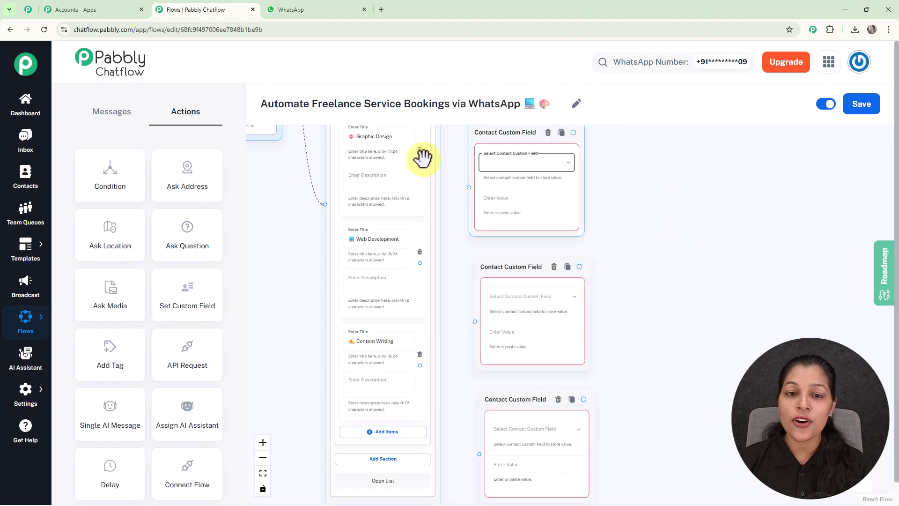
pyautogui.moveTo(420, 160); pyautogui.dragTo(468, 187)
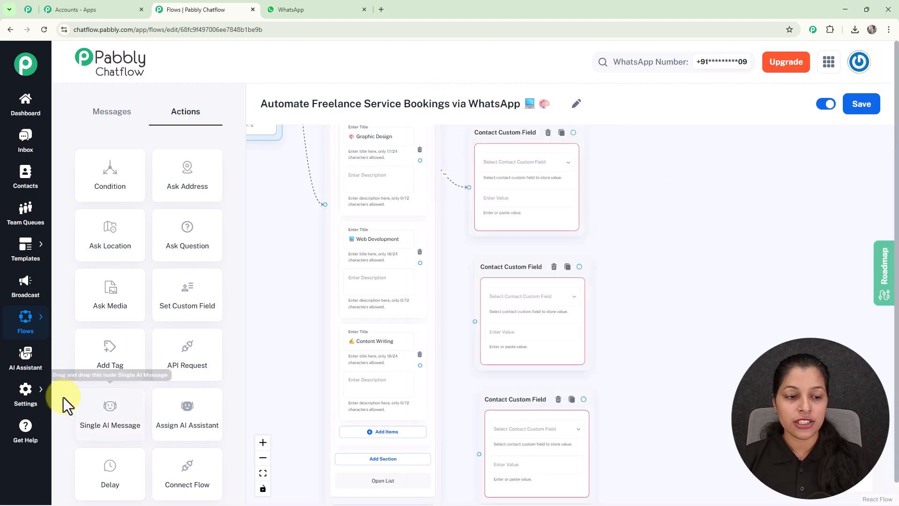
# - In Settings > Contact Custom Fields, add a blank Field Name/Description row below City
pyautogui.click(21, 396)
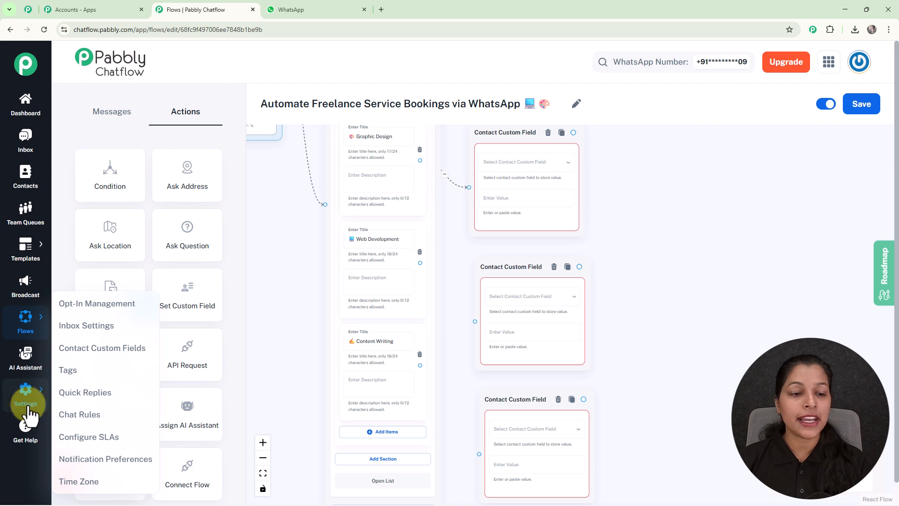
pyautogui.click(99, 349)
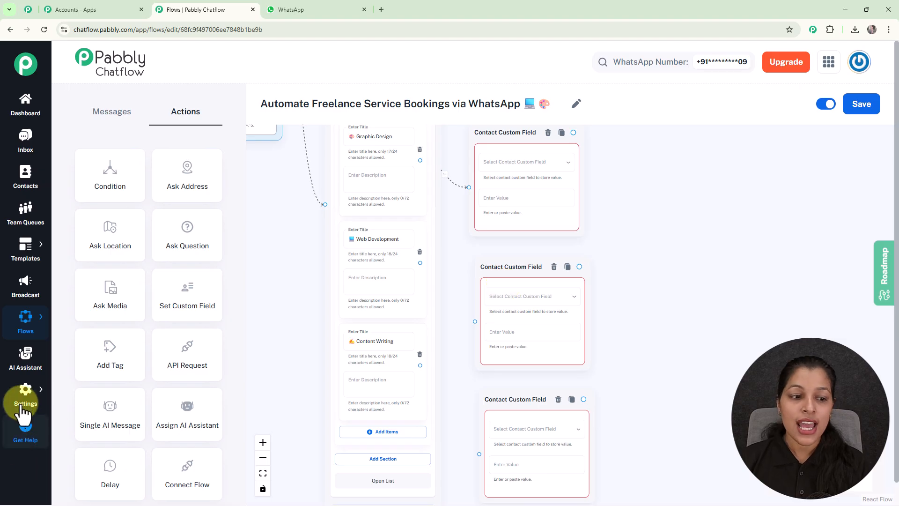
pyautogui.moveTo(24, 400)
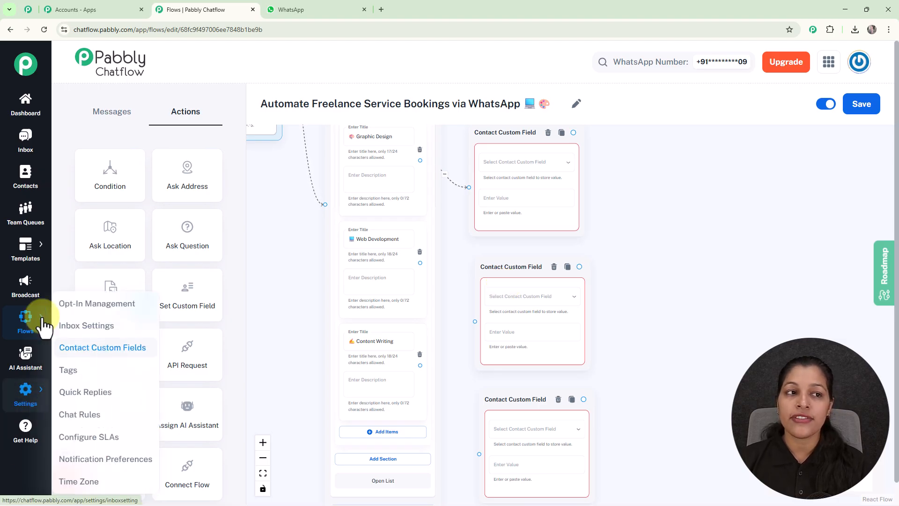
pyautogui.click(28, 9)
pyautogui.scroll(-5, 341, 184)
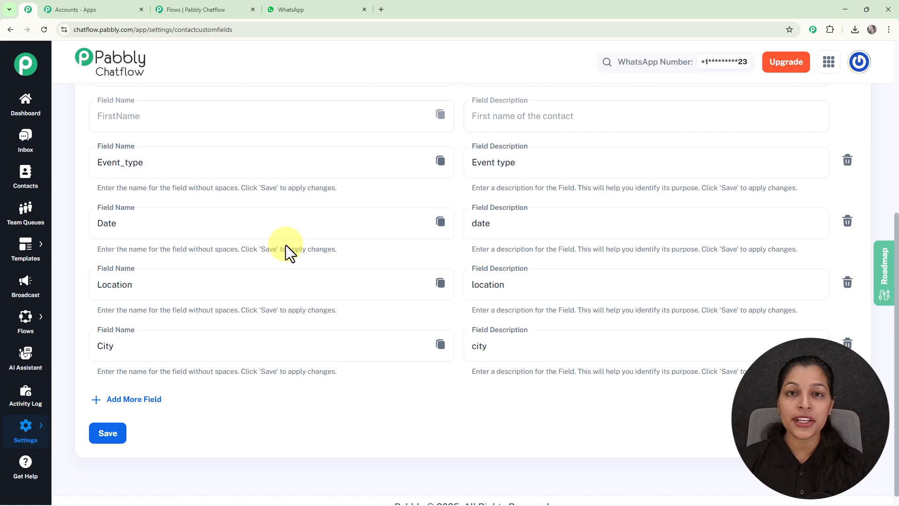
pyautogui.click(136, 400)
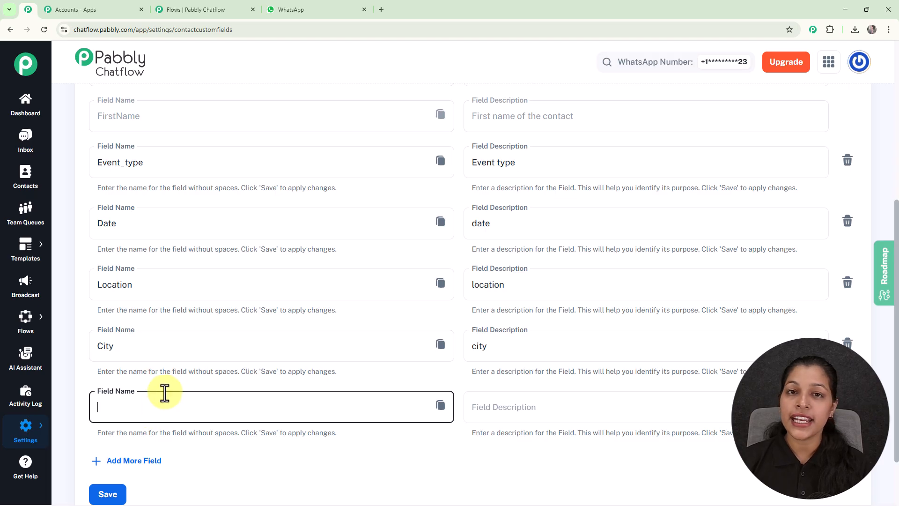
pyautogui.scroll(-2, 164, 393)
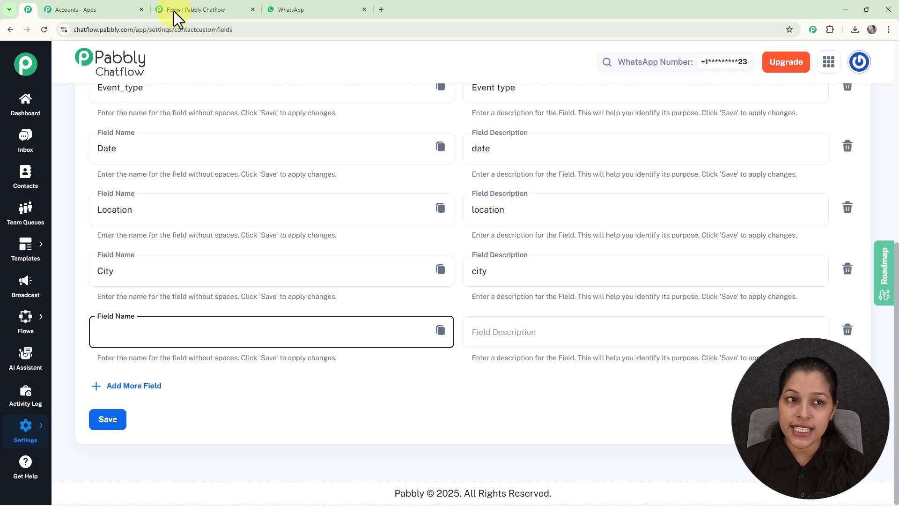
# - Make the first Contact Custom Field node store Graphic Design in the Service field
pyautogui.click(196, 10)
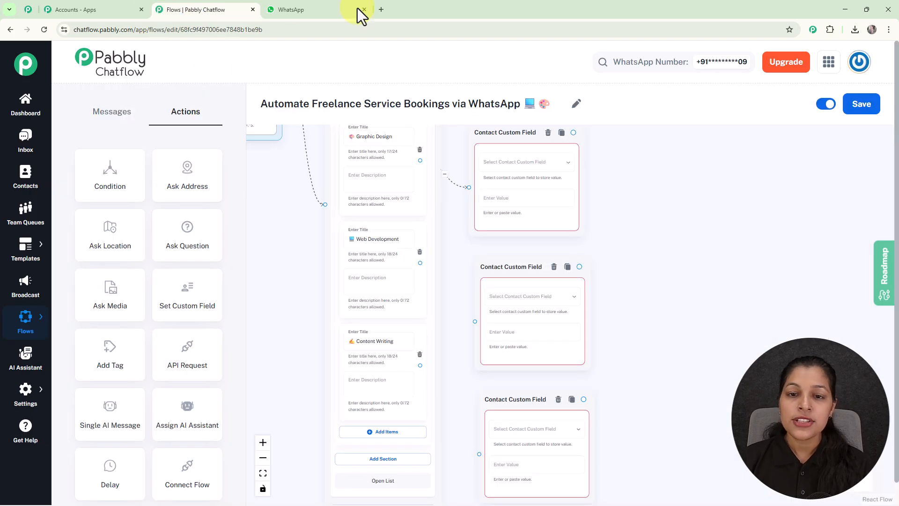
pyautogui.click(517, 161)
pyautogui.scroll(-20, 517, 164)
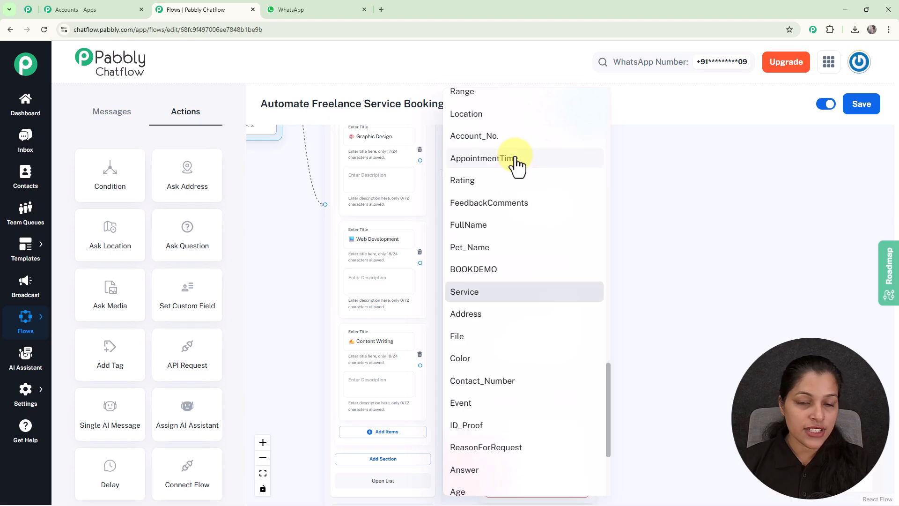
pyautogui.click(482, 299)
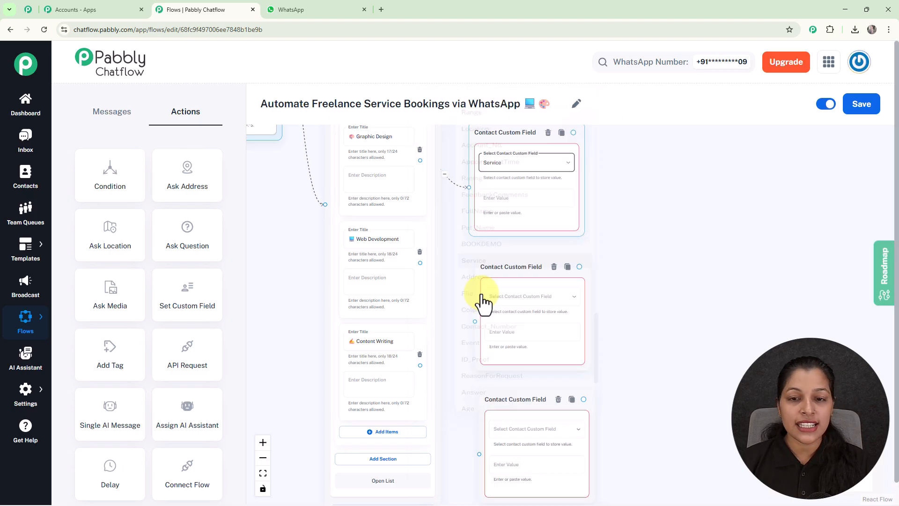
pyautogui.tripleClick(374, 136)
pyautogui.hotkey('ctrl', 'c')
pyautogui.click(538, 199)
pyautogui.hotkey('ctrl', 'v')
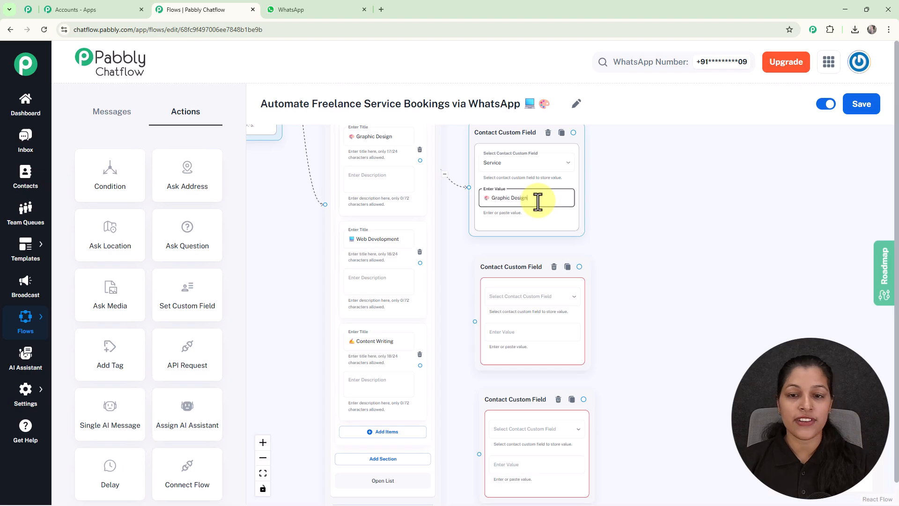
# - Set the other nodes to store Web Development and Content Writing in Service, and align all three
pyautogui.moveTo(639, 201); pyautogui.dragTo(641, 256)
pyautogui.doubleClick(372, 293)
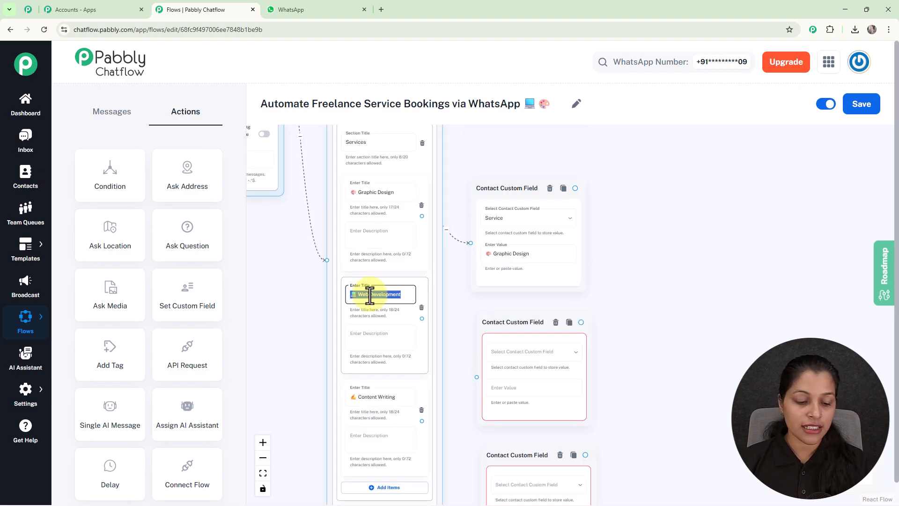
pyautogui.moveTo(650, 309); pyautogui.dragTo(617, 213)
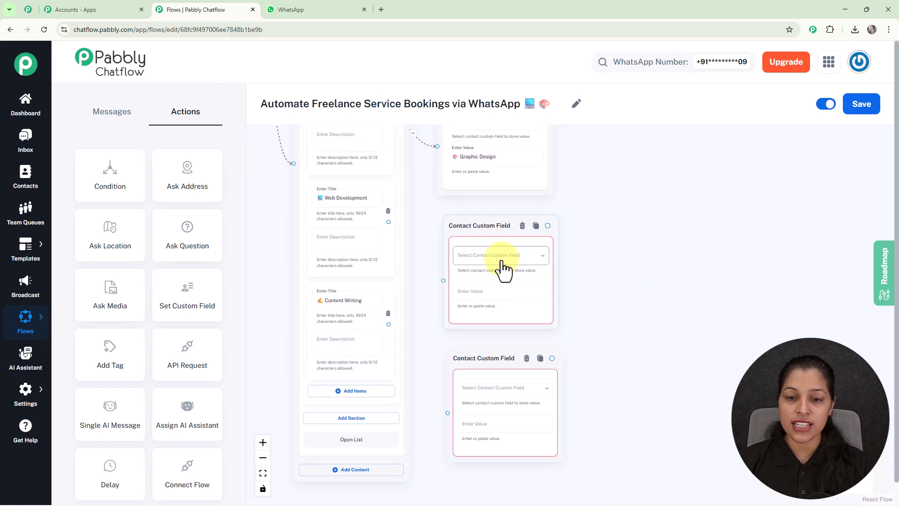
pyautogui.click(502, 260)
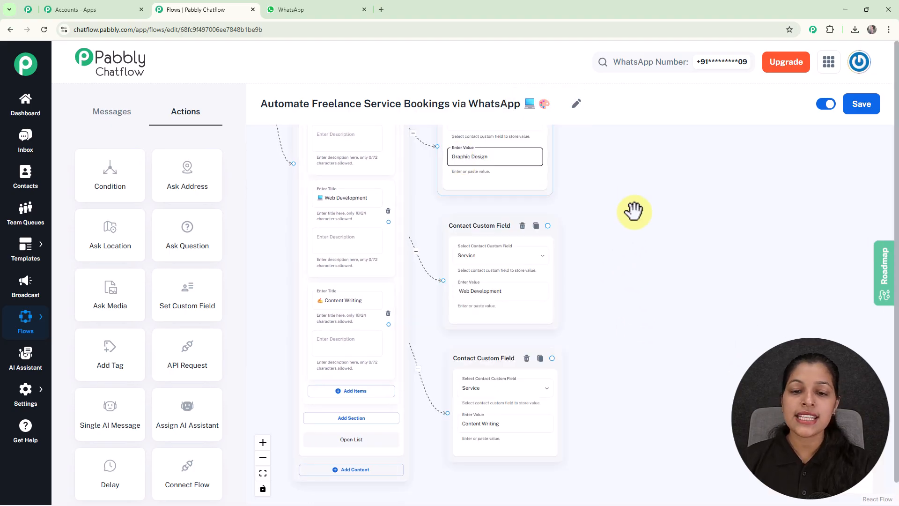
pyautogui.scroll(-3, 634, 210)
pyautogui.moveTo(625, 226); pyautogui.dragTo(519, 334)
pyautogui.moveTo(445, 244); pyautogui.dragTo(452, 198)
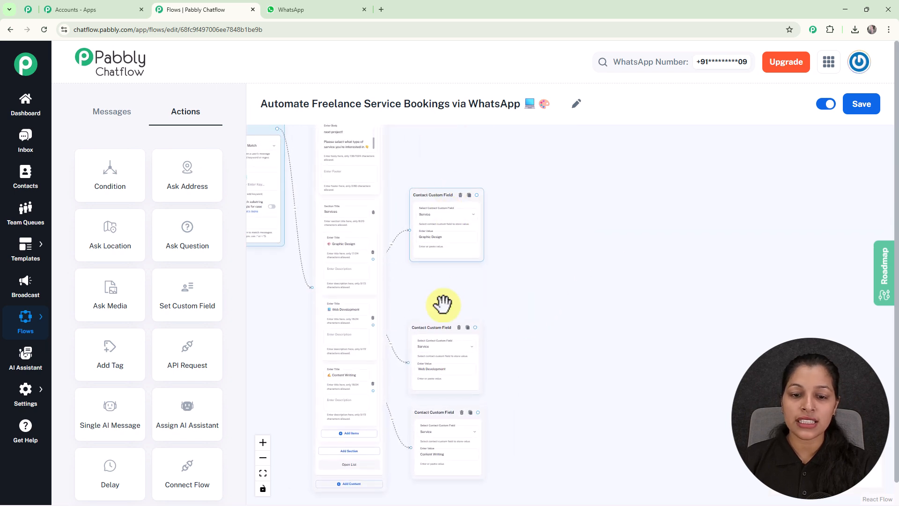
pyautogui.moveTo(435, 332); pyautogui.dragTo(436, 292)
pyautogui.moveTo(430, 412); pyautogui.dragTo(436, 375)
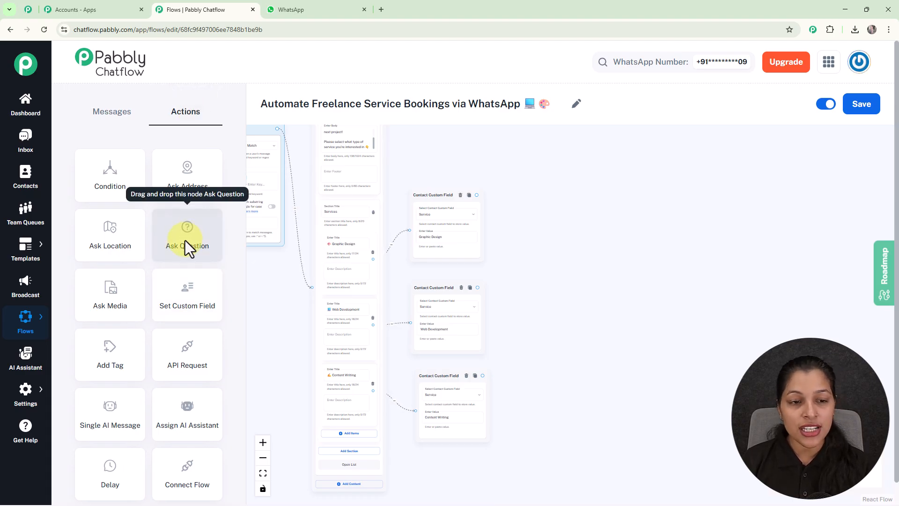
# - Add an Ask Question step and link the Graphic Design, Web Development and Content Writing field steps into it
pyautogui.moveTo(184, 238); pyautogui.dragTo(585, 240)
pyautogui.click(692, 337)
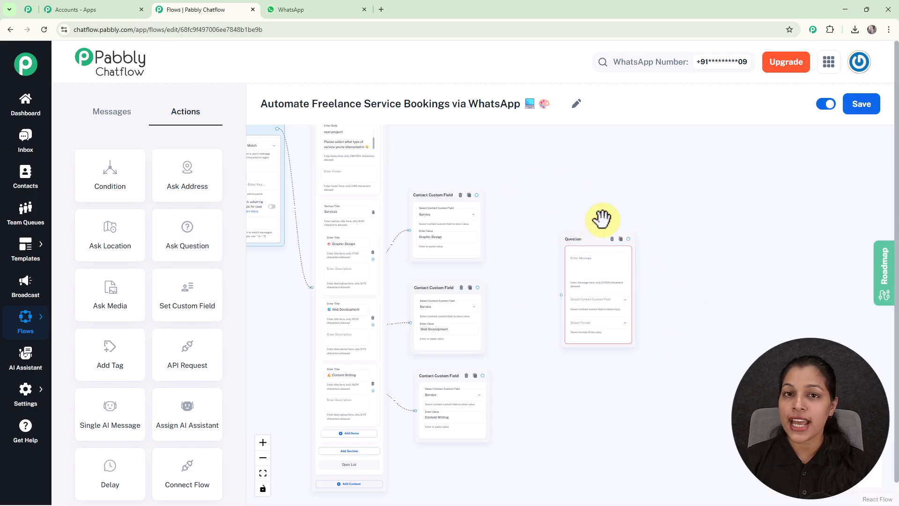
pyautogui.moveTo(476, 195); pyautogui.dragTo(561, 293)
pyautogui.moveTo(478, 288); pyautogui.dragTo(564, 296)
pyautogui.scroll(2, 496, 274)
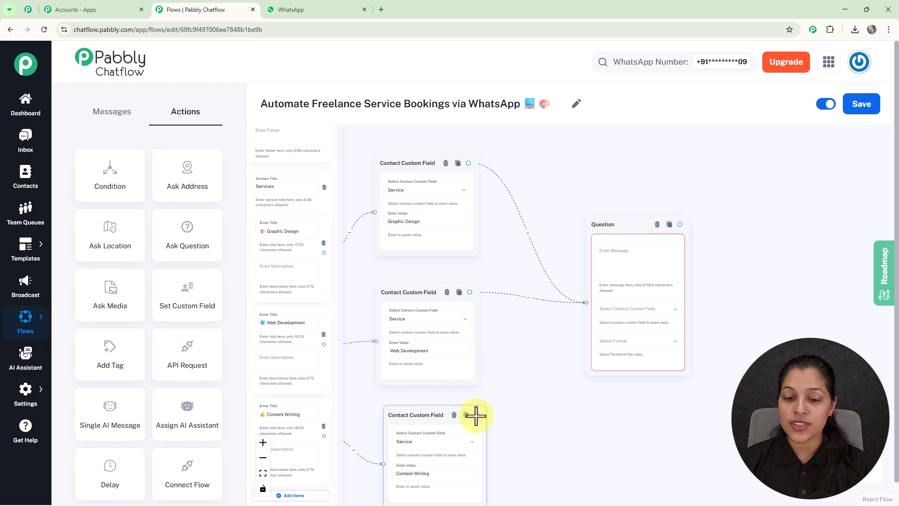
pyautogui.moveTo(477, 415); pyautogui.dragTo(586, 303)
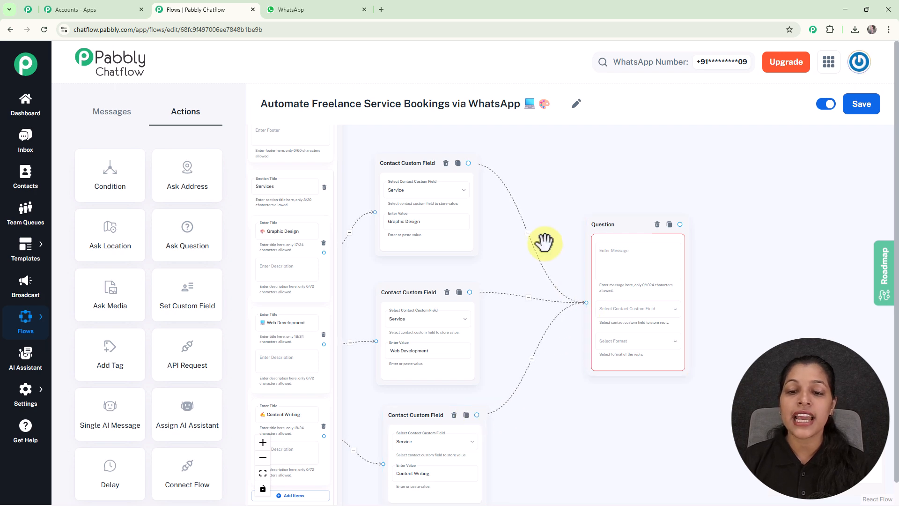
pyautogui.scroll(-2, 543, 247)
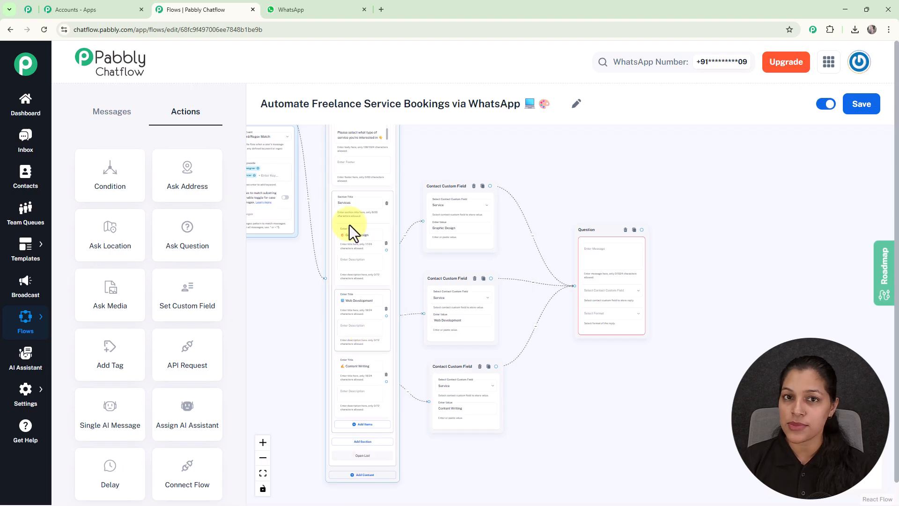
# - Paste the project-details request into the Question's message
pyautogui.scroll(2, 626, 293)
pyautogui.click(586, 241)
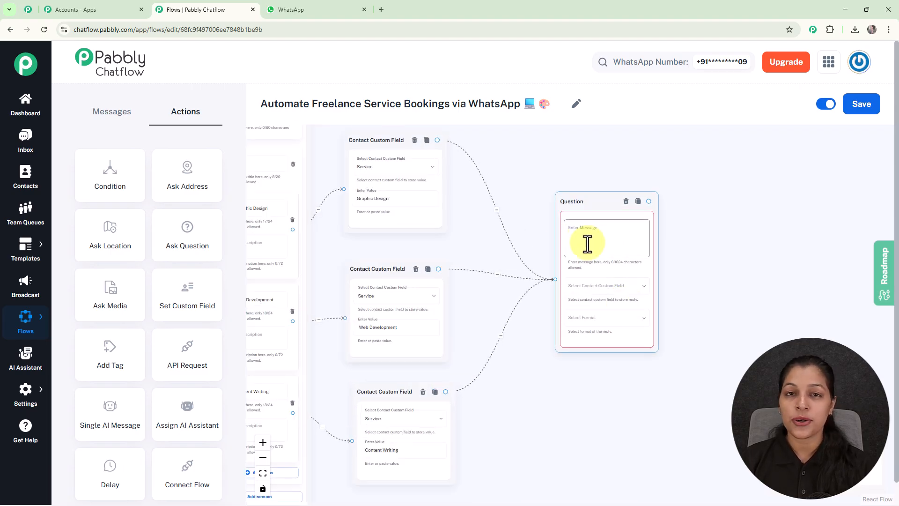
pyautogui.hotkey('ctrl', 'v')
pyautogui.scroll(2, 587, 243)
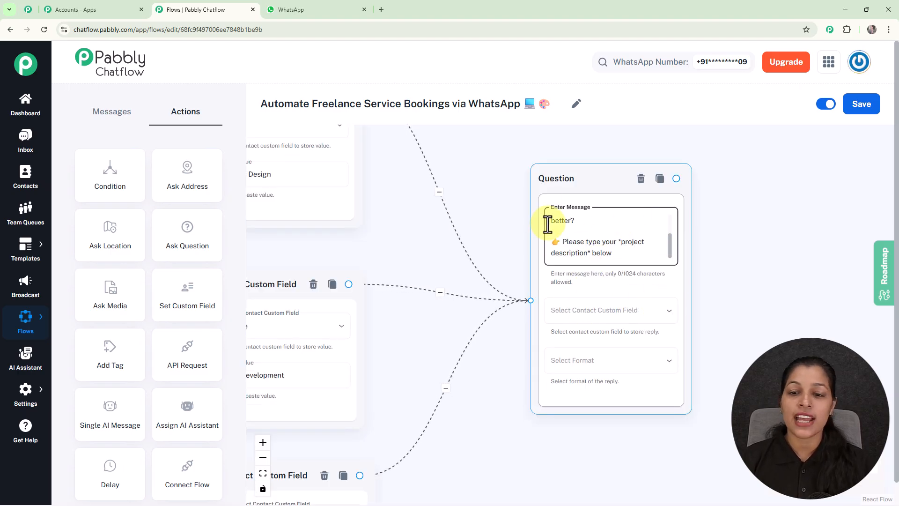
# - Save the Question's reply to the Description field with reply format Any
pyautogui.click(617, 317)
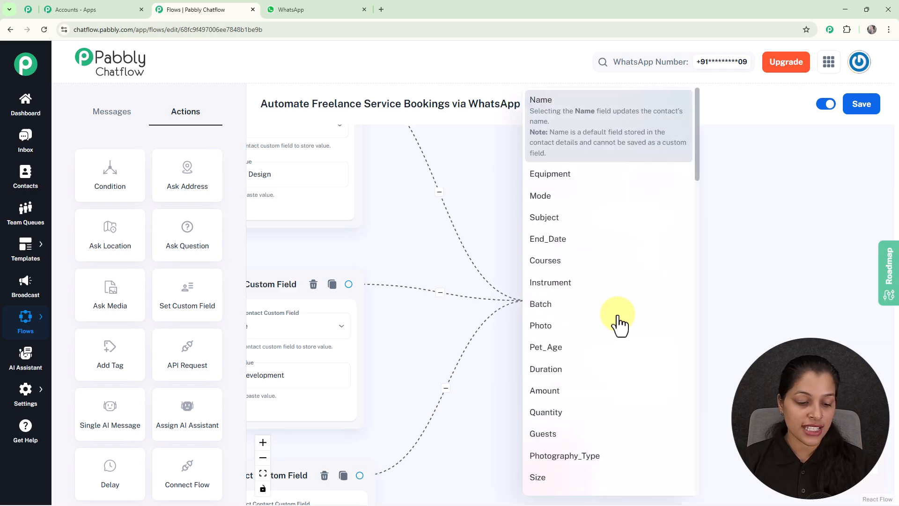
pyautogui.scroll(-6, 618, 317)
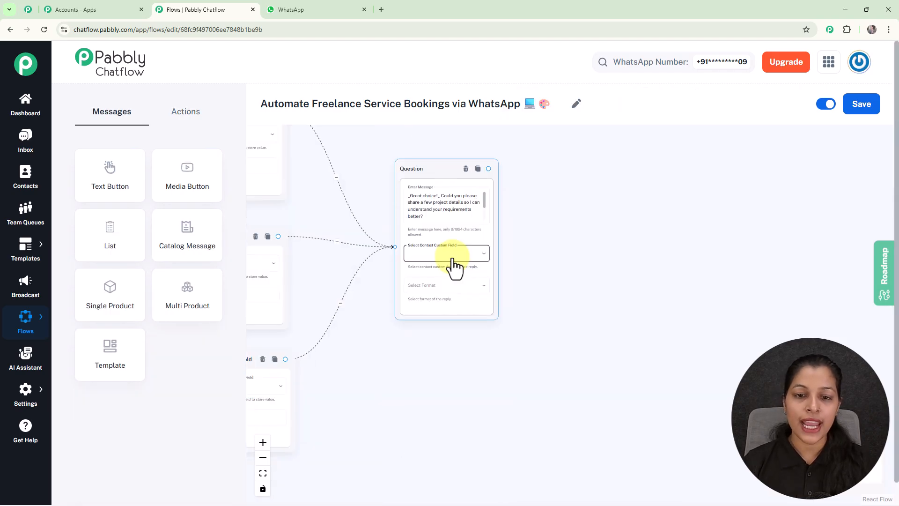
pyautogui.click(452, 262)
pyautogui.scroll(-8, 452, 267)
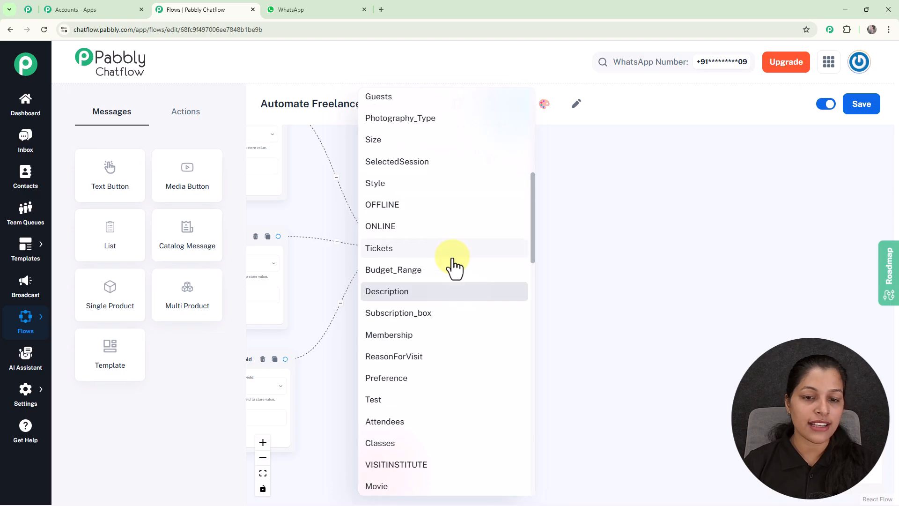
pyautogui.click(427, 293)
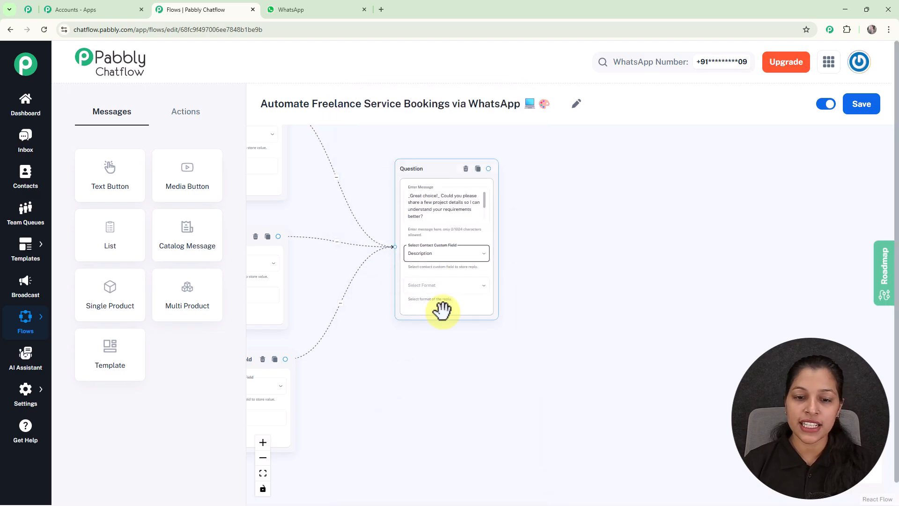
pyautogui.click(438, 286)
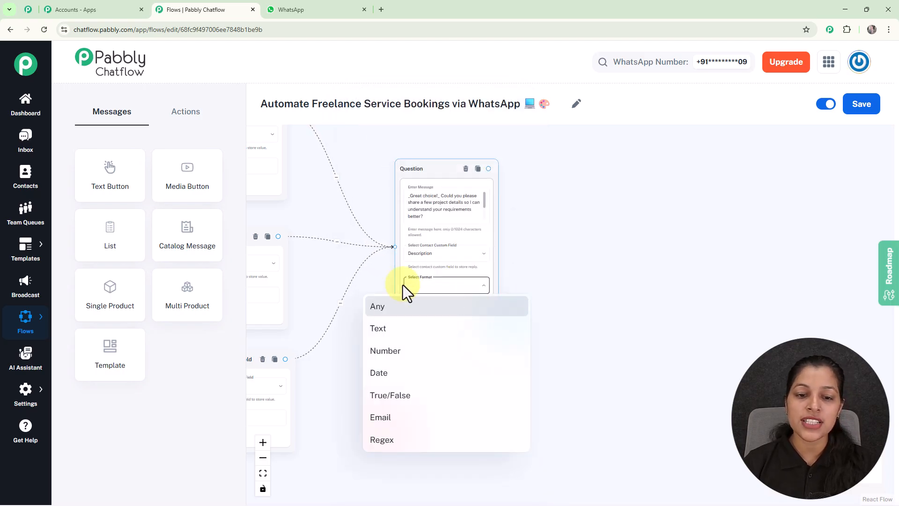
pyautogui.click(394, 313)
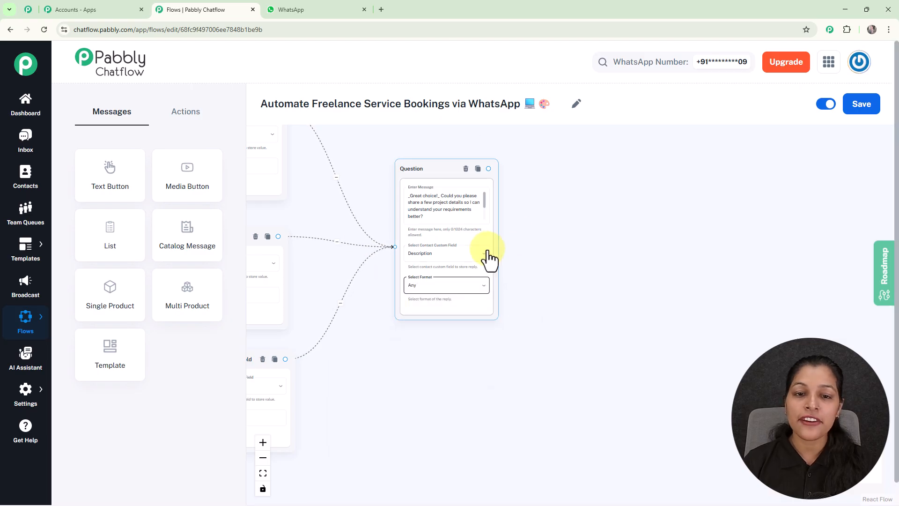
pyautogui.scroll(-1, 538, 244)
pyautogui.scroll(-1, 538, 245)
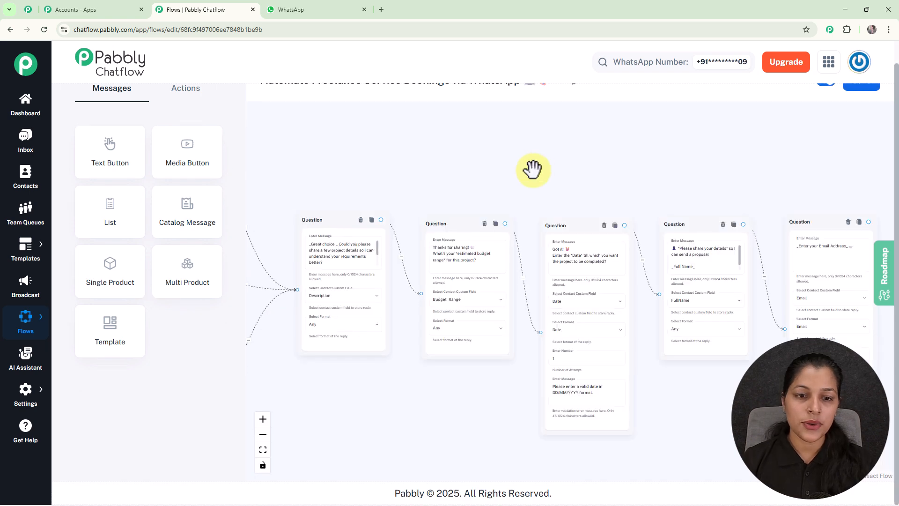
# - Review the Budget_Range question and the date question's validation message
pyautogui.scroll(2, 532, 168)
pyautogui.moveTo(532, 168); pyautogui.dragTo(520, 111)
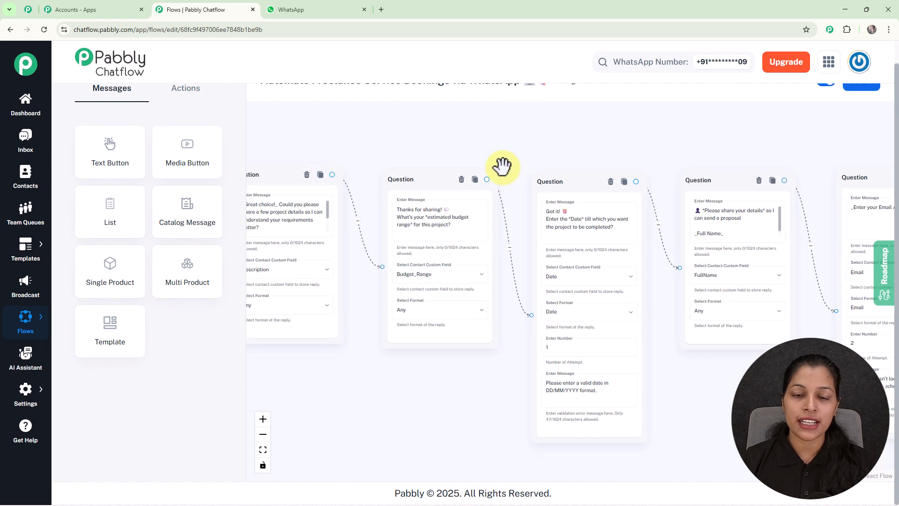
pyautogui.scroll(1, 504, 166)
pyautogui.click(428, 200)
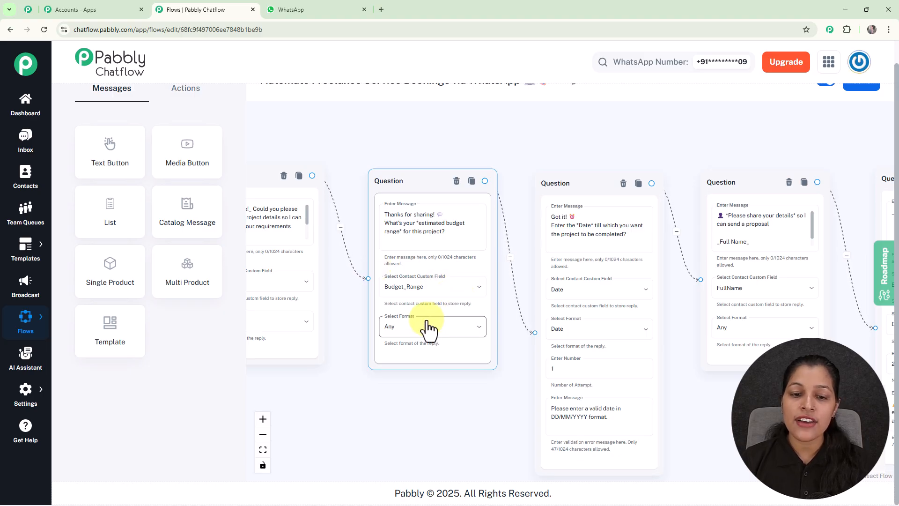
pyautogui.click(461, 399)
pyautogui.moveTo(505, 414); pyautogui.dragTo(367, 373)
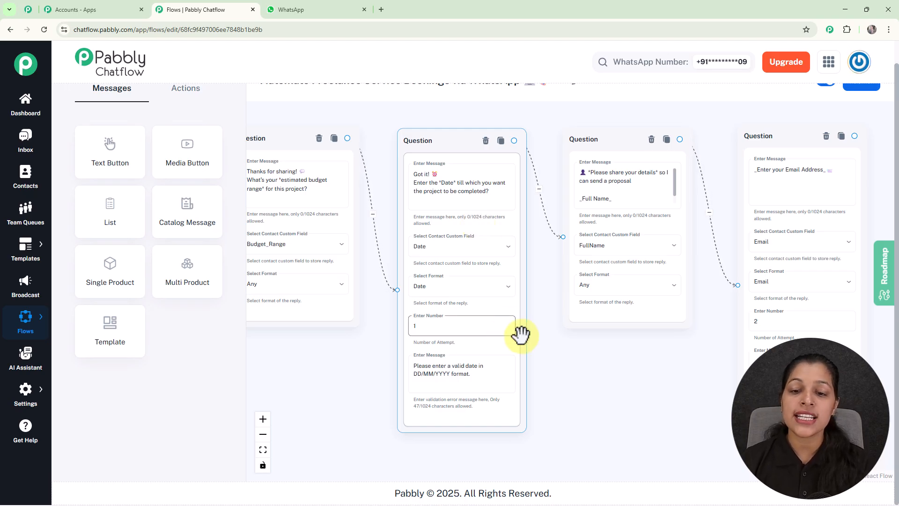
pyautogui.scroll(2, 519, 333)
pyautogui.moveTo(565, 355); pyautogui.dragTo(566, 321)
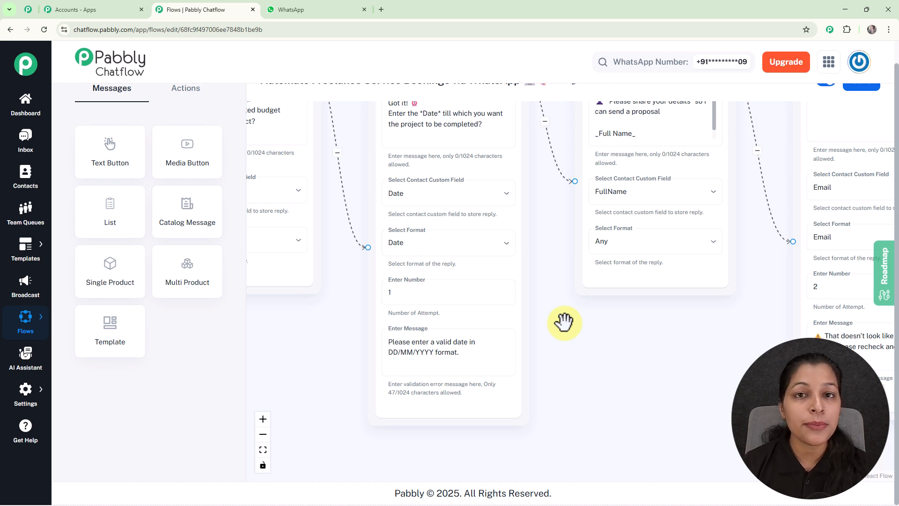
pyautogui.click(473, 370)
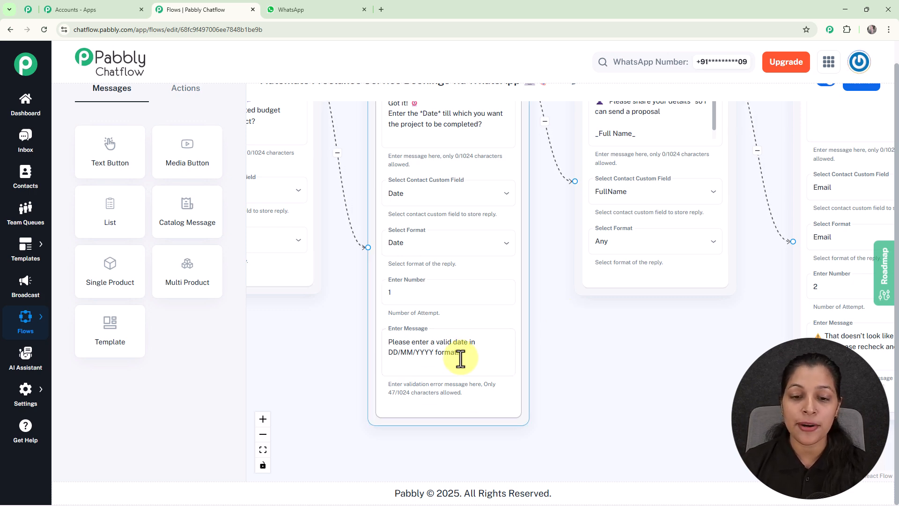
pyautogui.scroll(2, 456, 356)
pyautogui.scroll(-3, 455, 356)
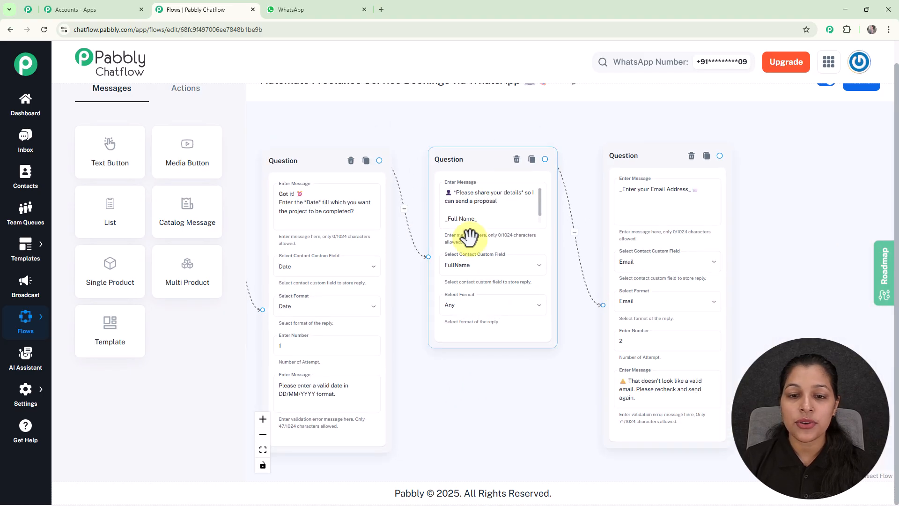
pyautogui.scroll(3, 472, 238)
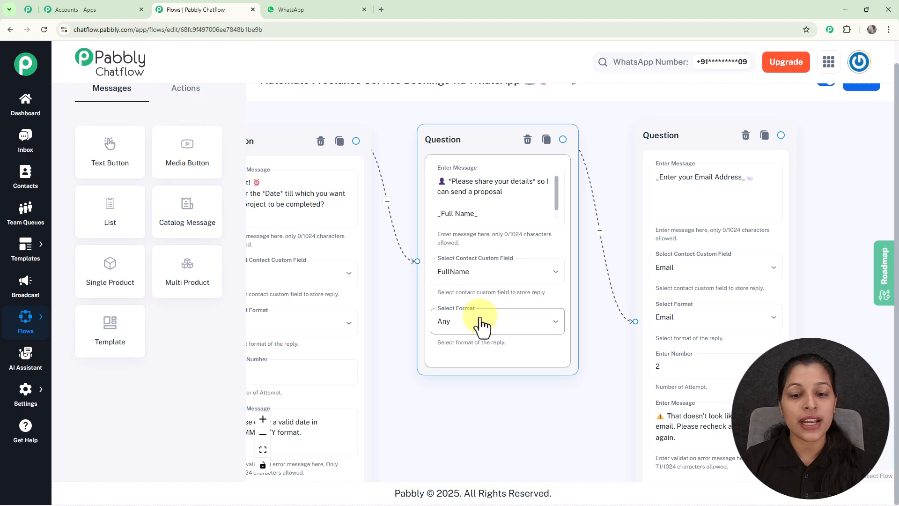
pyautogui.scroll(-2, 581, 305)
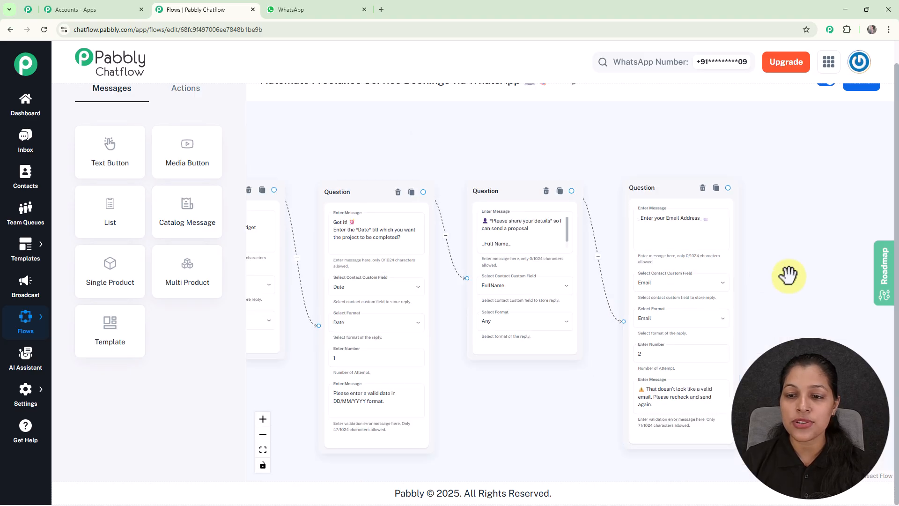
# - Check the final email address question, set to Email format with 2 attempts
pyautogui.moveTo(786, 274); pyautogui.dragTo(658, 241)
pyautogui.click(514, 202)
pyautogui.scroll(3, 514, 203)
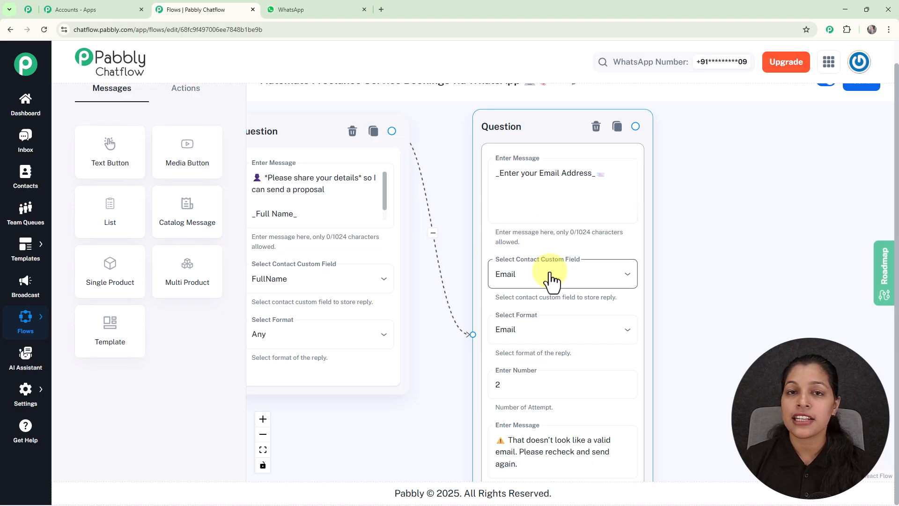
pyautogui.scroll(-2, 509, 304)
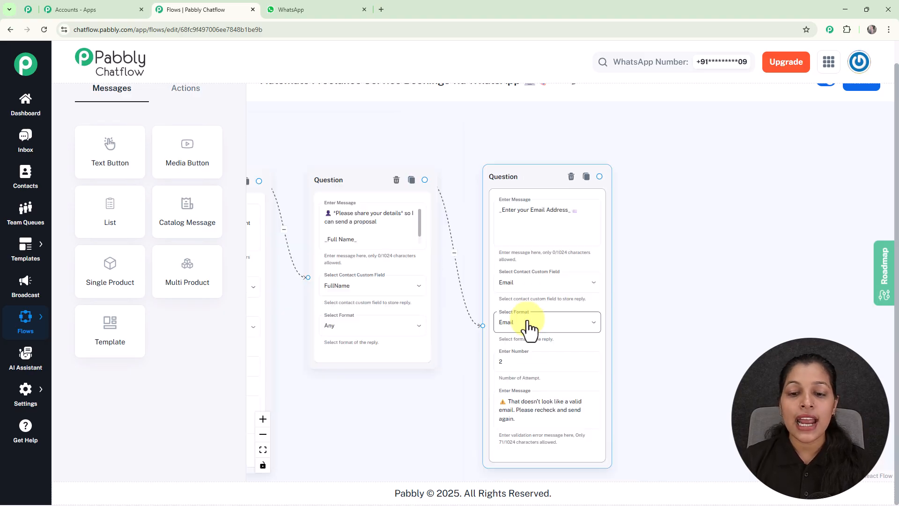
pyautogui.scroll(1, 529, 328)
pyautogui.scroll(3, 485, 297)
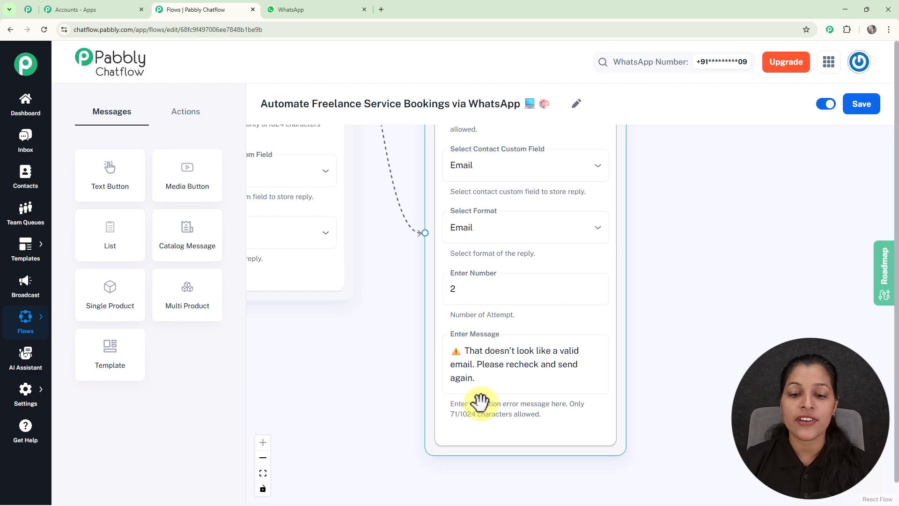
pyautogui.scroll(-4, 596, 386)
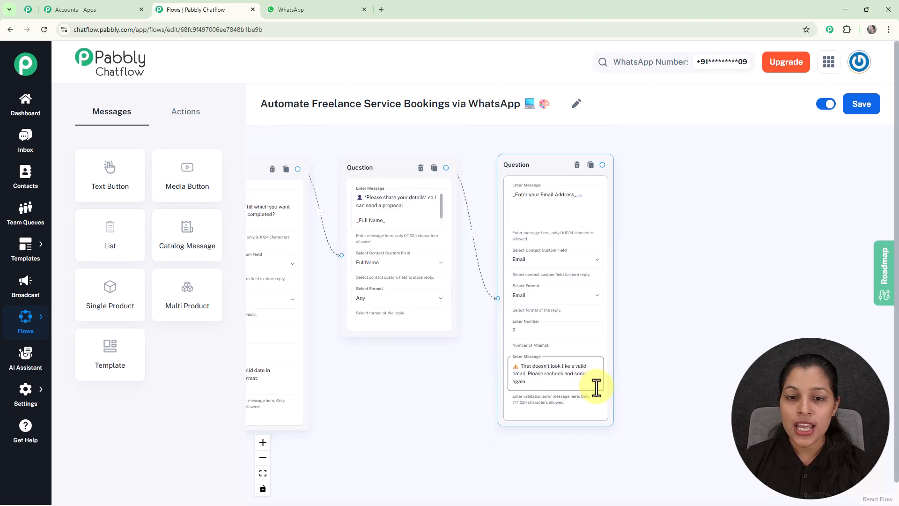
pyautogui.scroll(-3, 596, 382)
pyautogui.moveTo(421, 237); pyautogui.dragTo(518, 225)
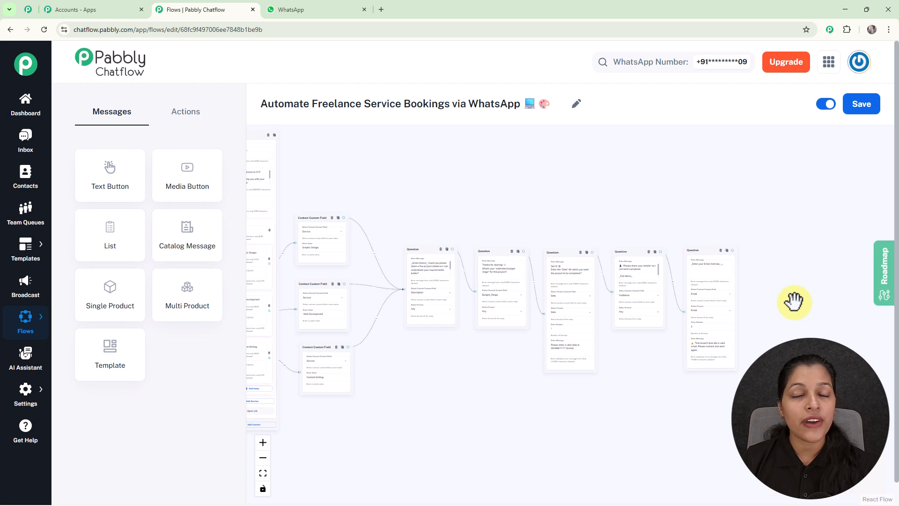
# - Add a Text Button after the email question thanking $FullName and promising a proposal soon
pyautogui.moveTo(795, 301); pyautogui.dragTo(545, 293)
pyautogui.scroll(6, 546, 293)
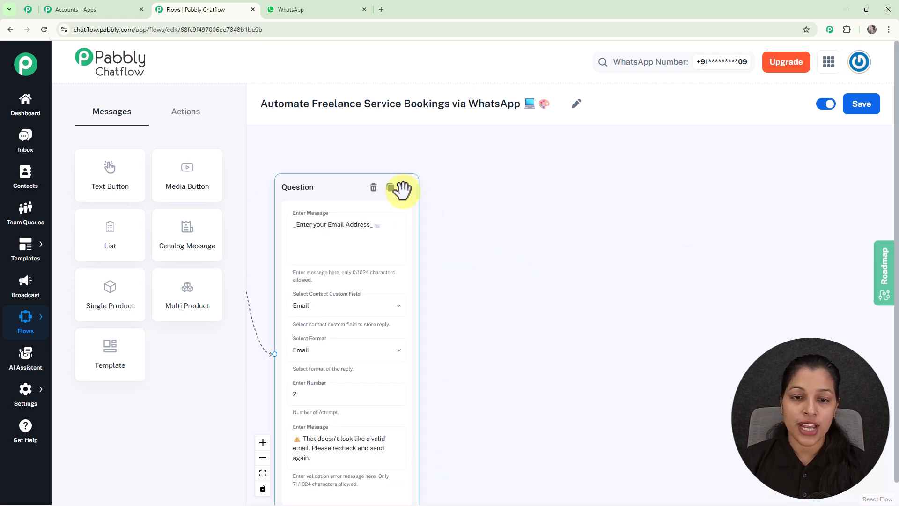
pyautogui.moveTo(404, 188); pyautogui.dragTo(519, 238)
pyautogui.click(445, 272)
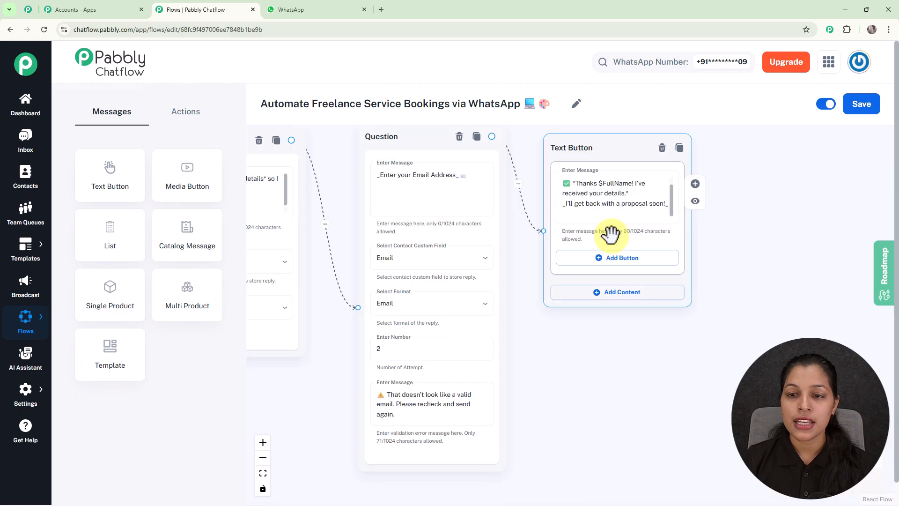
pyautogui.scroll(3, 612, 233)
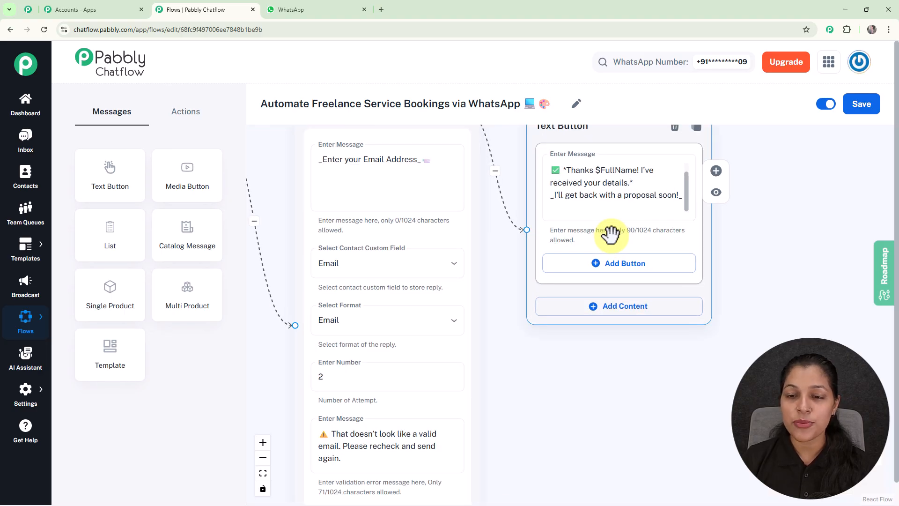
pyautogui.click(595, 171)
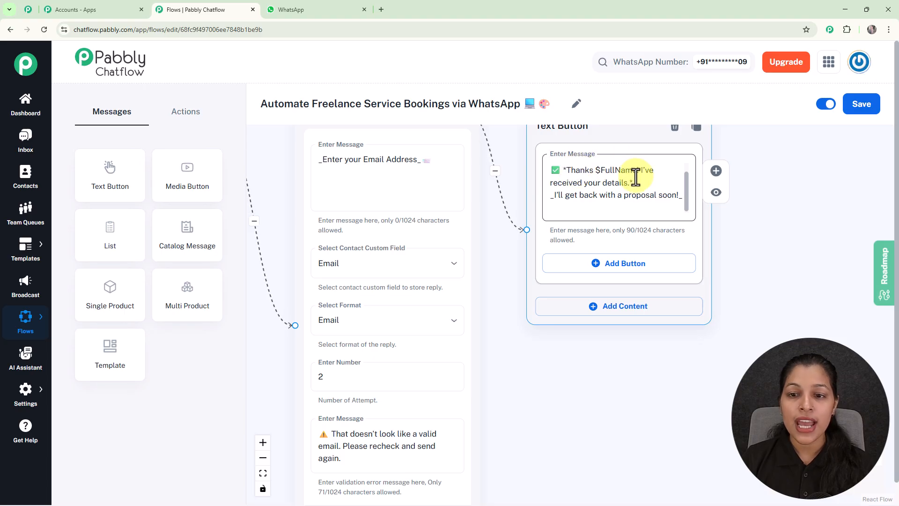
pyautogui.scroll(1, 626, 176)
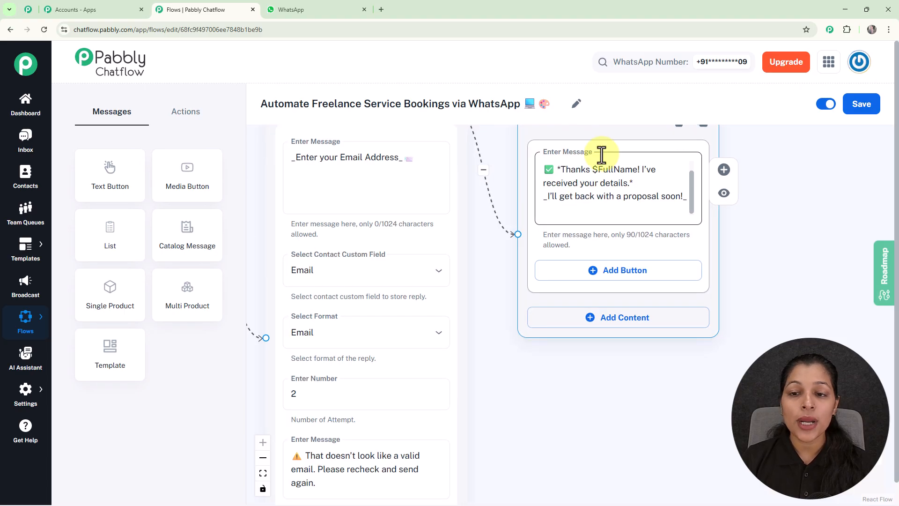
# - Pan across the canvas to review the trigger and earlier question nodes
pyautogui.scroll(-5, 600, 263)
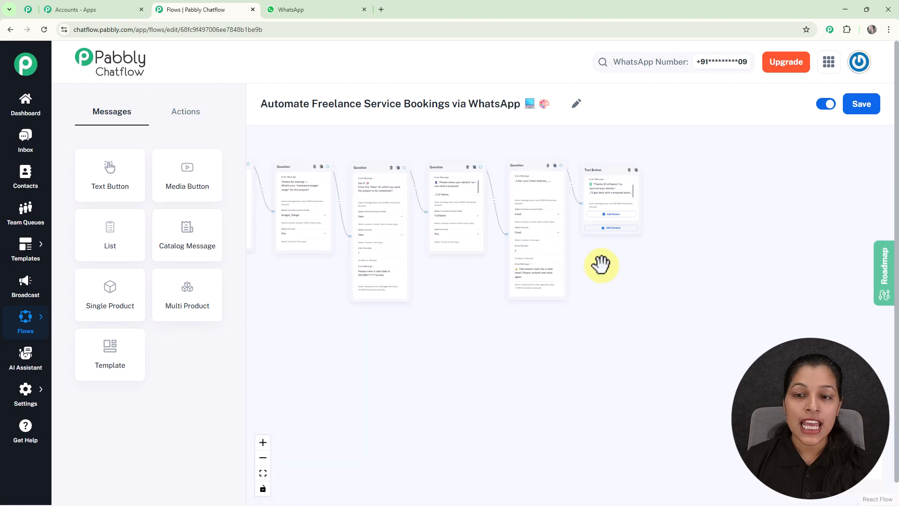
pyautogui.scroll(3, 600, 262)
pyautogui.moveTo(600, 263); pyautogui.dragTo(878, 372)
pyautogui.moveTo(506, 403); pyautogui.dragTo(729, 392)
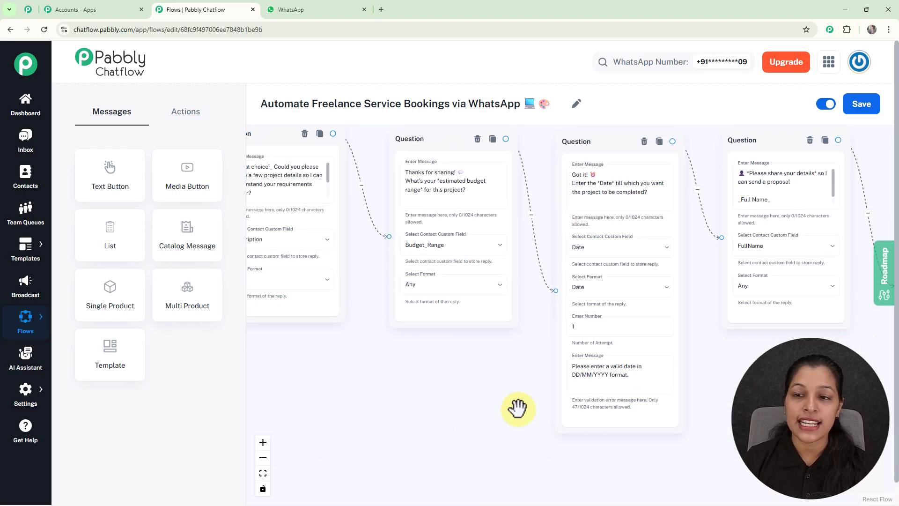
pyautogui.moveTo(481, 406); pyautogui.dragTo(156, 413)
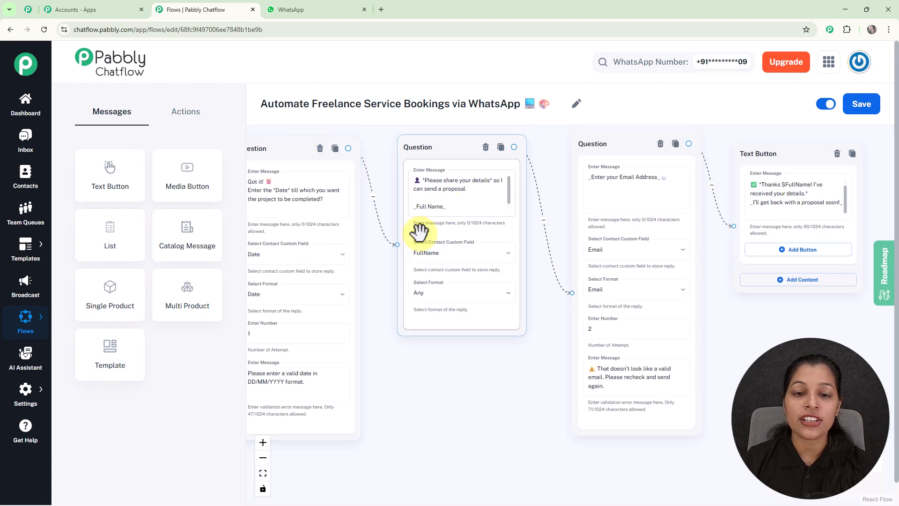
# - Center the email question and thank-you Text Button, then save the booking flow
pyautogui.scroll(2, 478, 225)
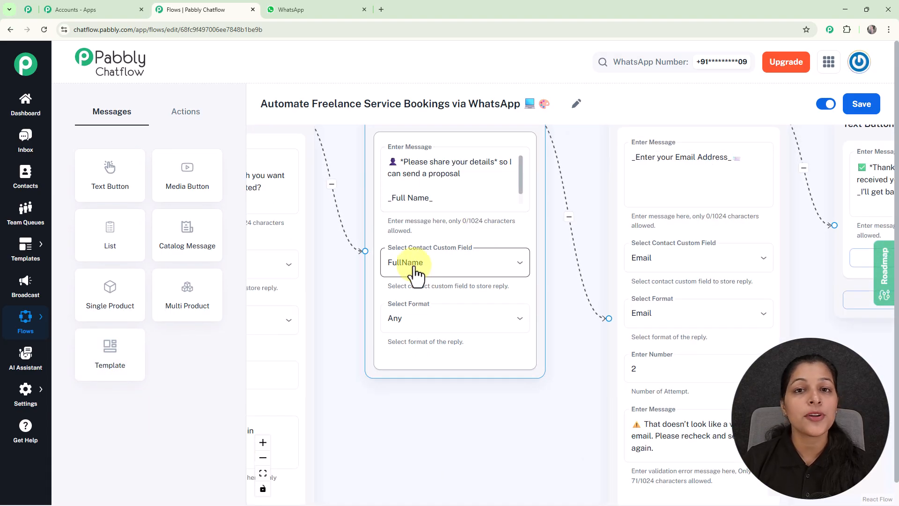
pyautogui.scroll(-1, 424, 250)
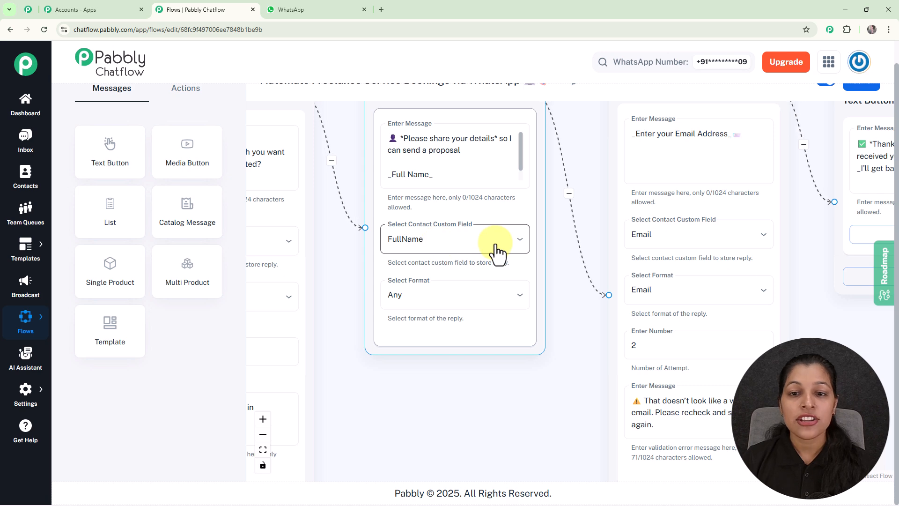
pyautogui.scroll(-3, 518, 197)
pyautogui.moveTo(788, 306); pyautogui.dragTo(610, 341)
pyautogui.scroll(3, 612, 319)
pyautogui.moveTo(610, 276); pyautogui.dragTo(611, 346)
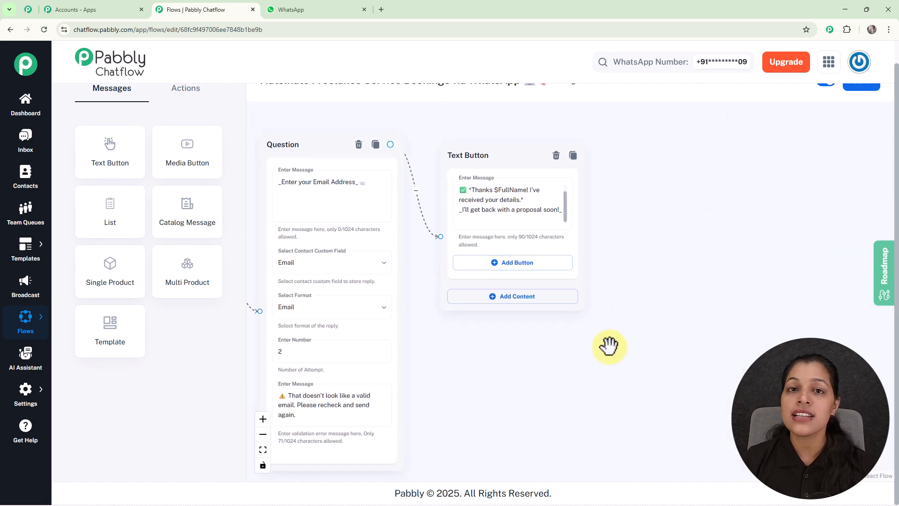
pyautogui.scroll(-1, 609, 347)
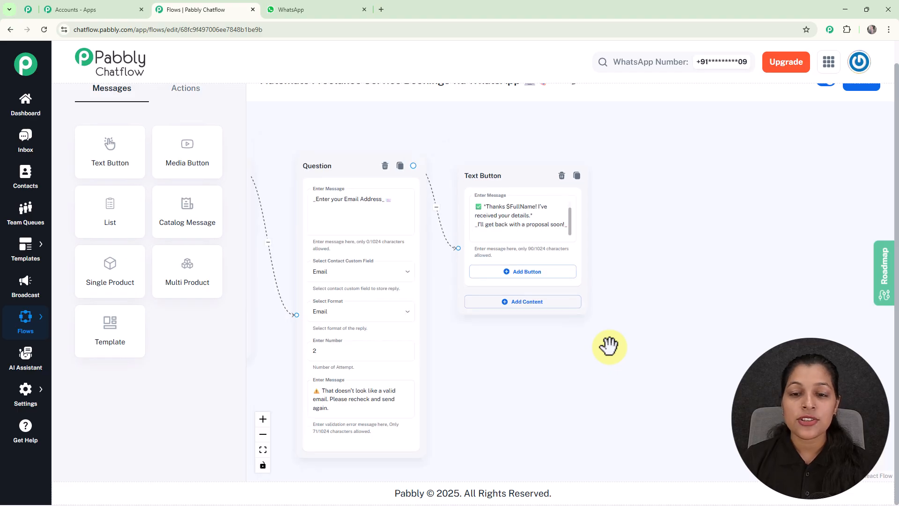
pyautogui.scroll(-2, 609, 346)
pyautogui.scroll(-3, 608, 346)
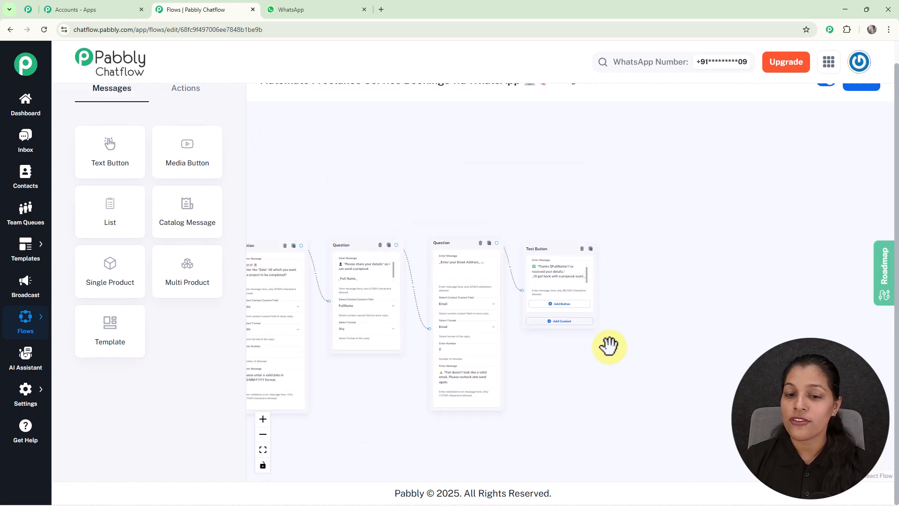
pyautogui.scroll(-2, 622, 231)
pyautogui.scroll(-1, 652, 232)
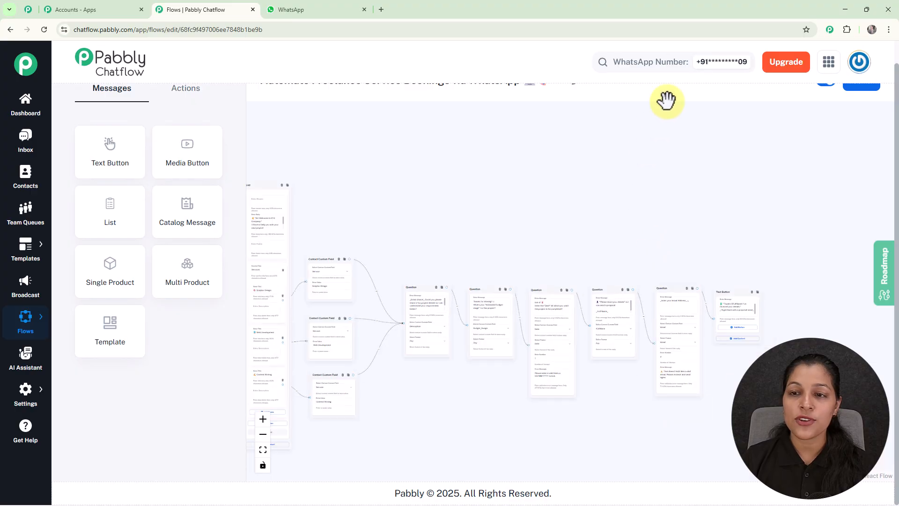
pyautogui.scroll(1, 669, 93)
pyautogui.click(860, 105)
pyautogui.moveTo(588, 212); pyautogui.dragTo(652, 202)
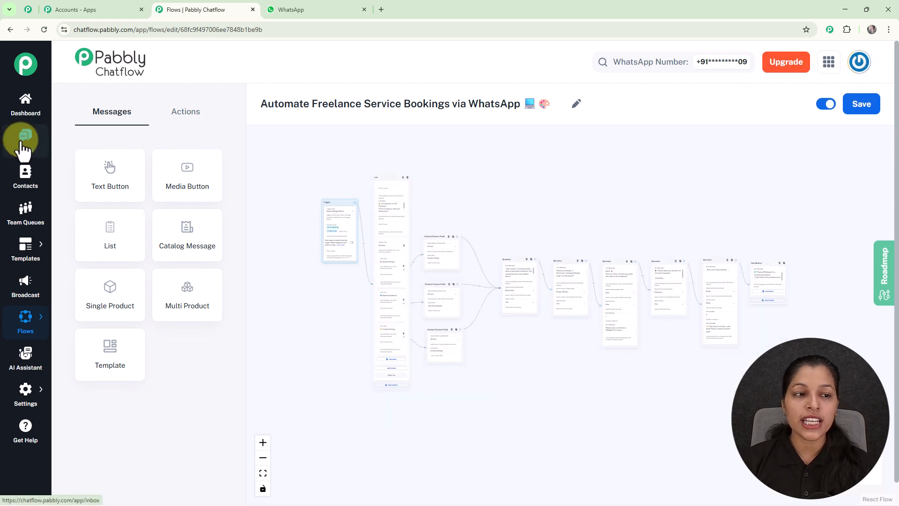
# - Open the test contact's Inbox chat and scroll to the project-details and budget questions
pyautogui.click(22, 146)
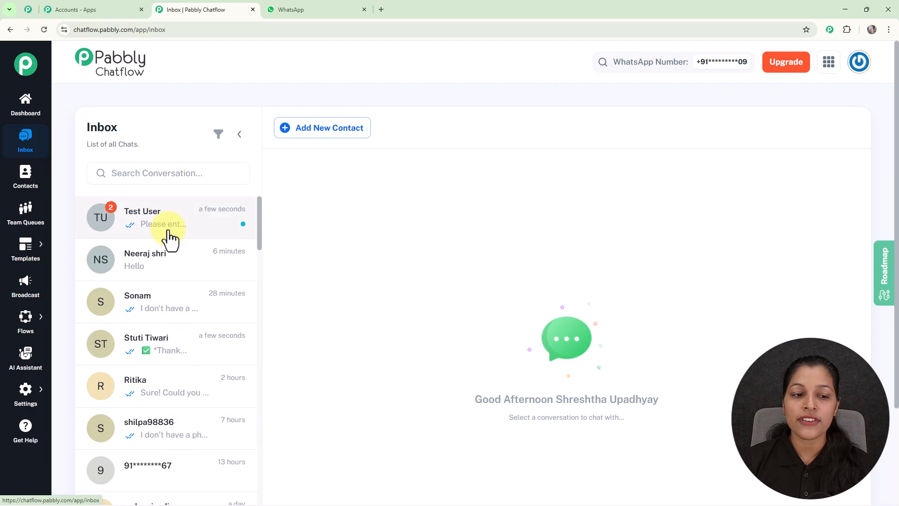
pyautogui.click(181, 365)
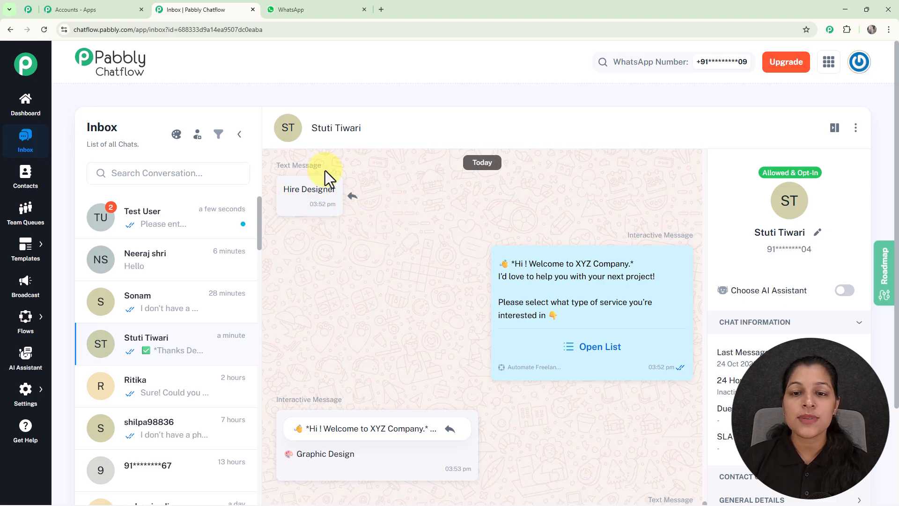
pyautogui.moveTo(589, 296)
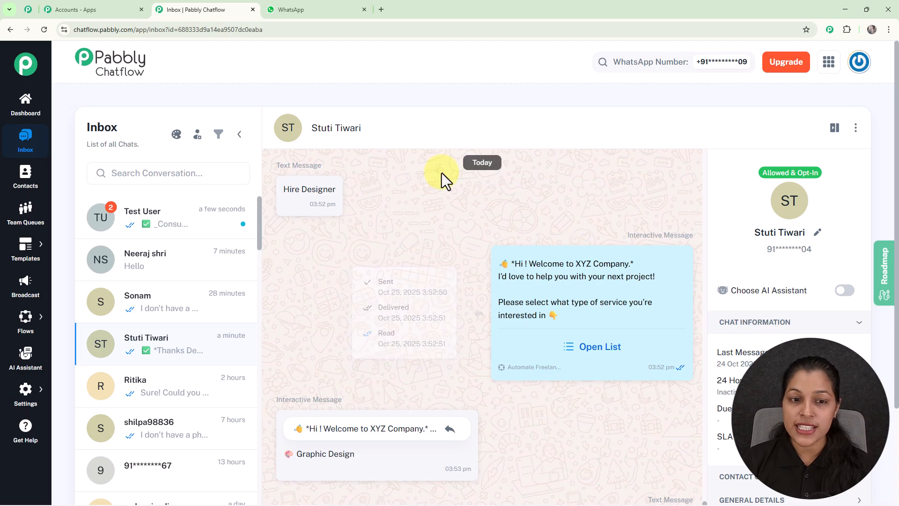
pyautogui.moveTo(625, 258)
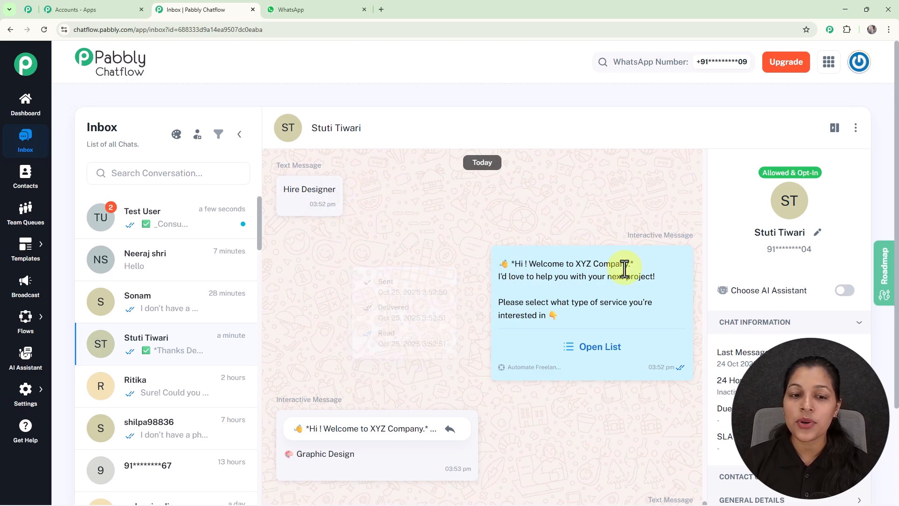
pyautogui.scroll(-2, 571, 284)
pyautogui.scroll(-2, 558, 280)
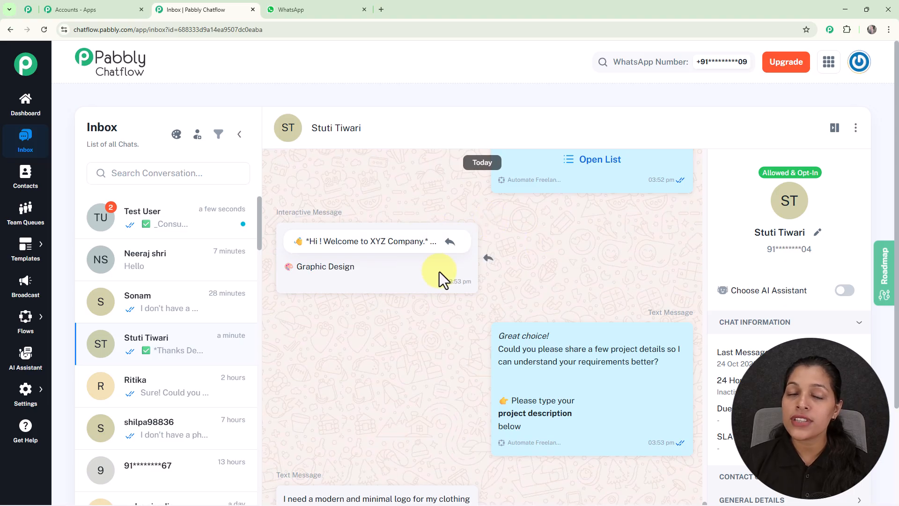
pyautogui.scroll(-3, 611, 290)
pyautogui.moveTo(622, 286)
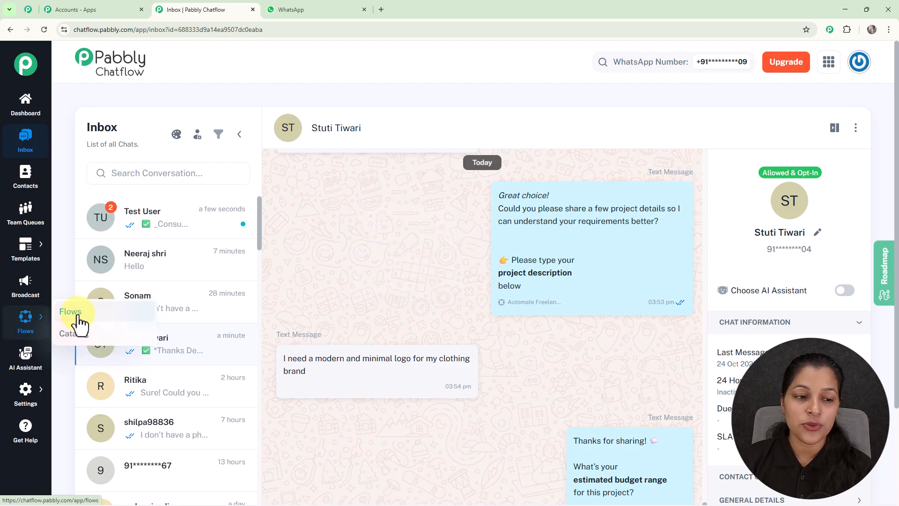
# - Use Share Flow on the freelance bookings flow's row to get its link, then close it
pyautogui.click(75, 322)
pyautogui.scroll(-4, 535, 233)
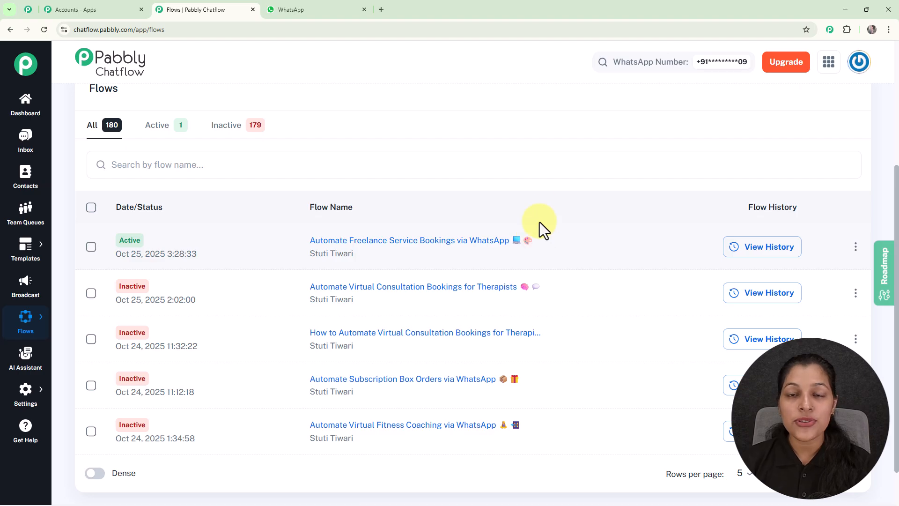
pyautogui.click(856, 253)
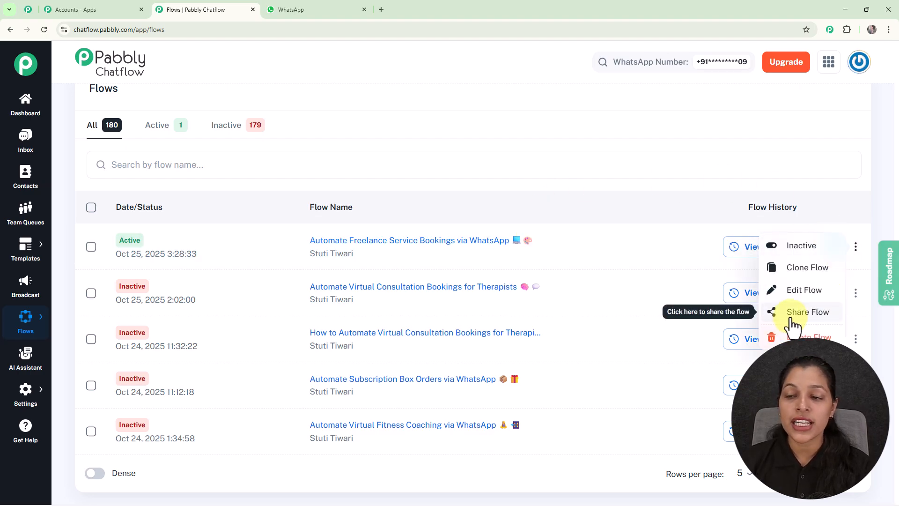
pyautogui.click(806, 312)
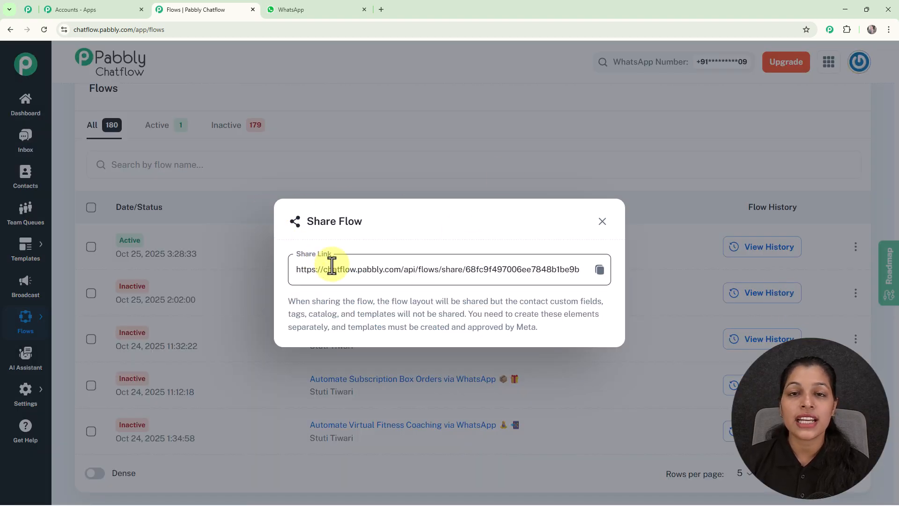
pyautogui.click(599, 225)
pyautogui.scroll(4, 537, 208)
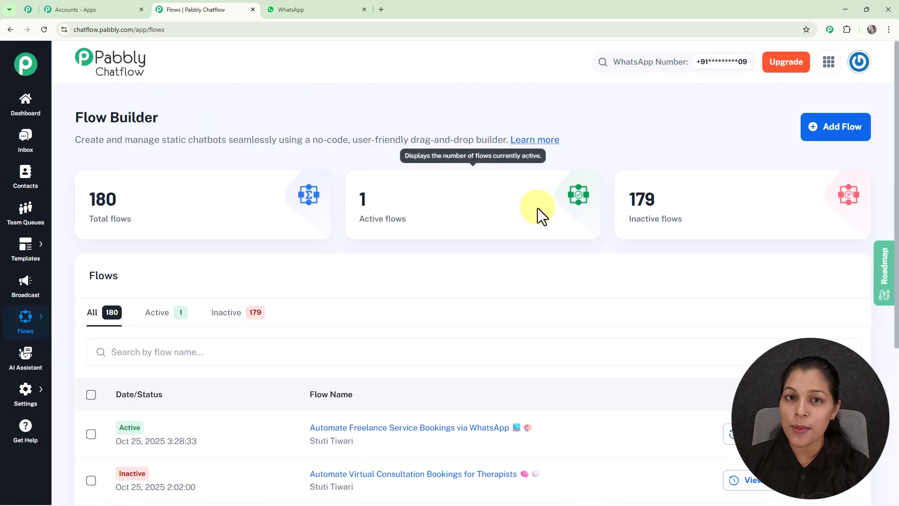